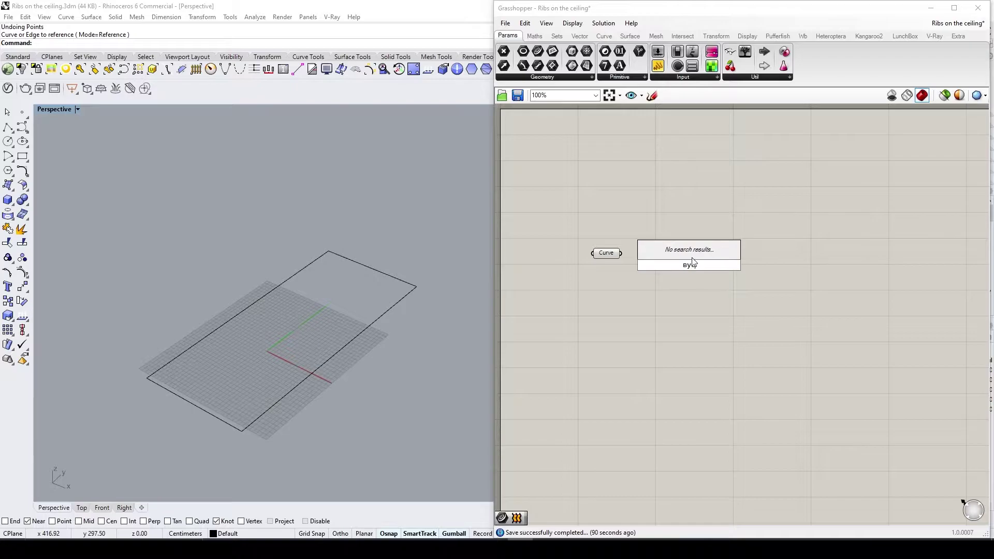
Add a Deconstruct Brep component and connect the Curve parameter to its Brep input
text(decon)
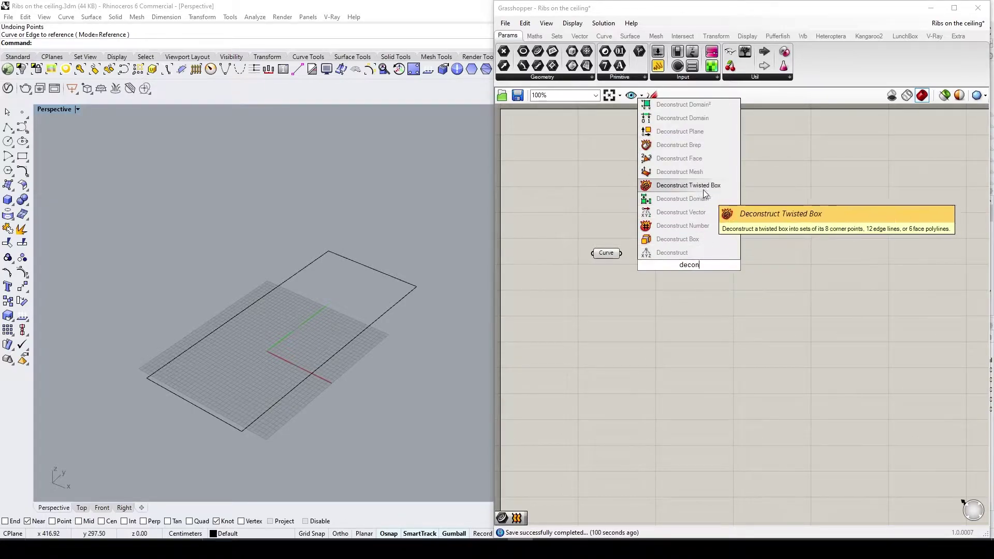
click(696, 145)
drag(620, 253, 560, 255)
click(694, 271)
click(640, 309)
click(582, 290)
drag(700, 280, 656, 260)
click(576, 274)
click(561, 255)
middle_click(560, 288)
click(677, 288)
Add a List Item component beside Deconstruct Brep and wire the Edges output to it
double_click(736, 256)
text(list)
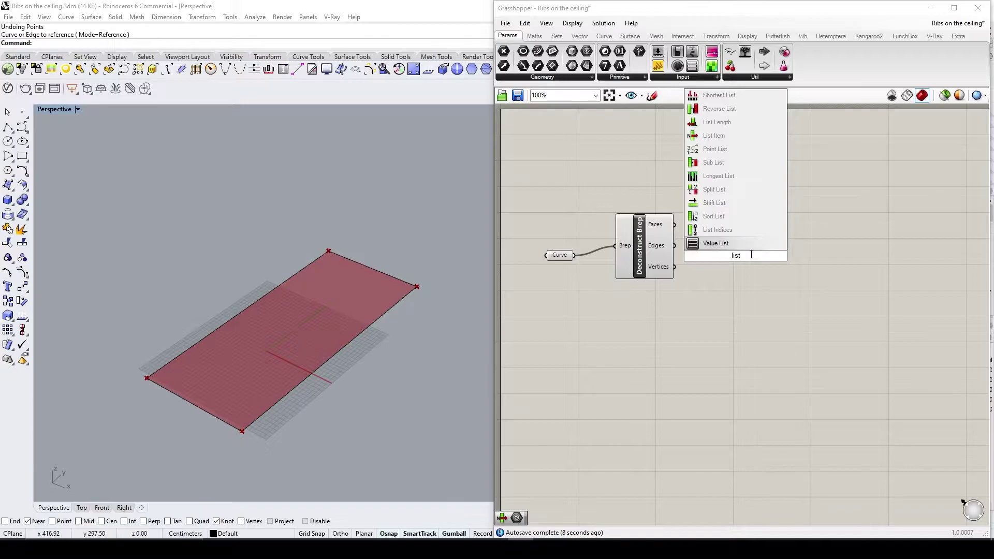
click(735, 139)
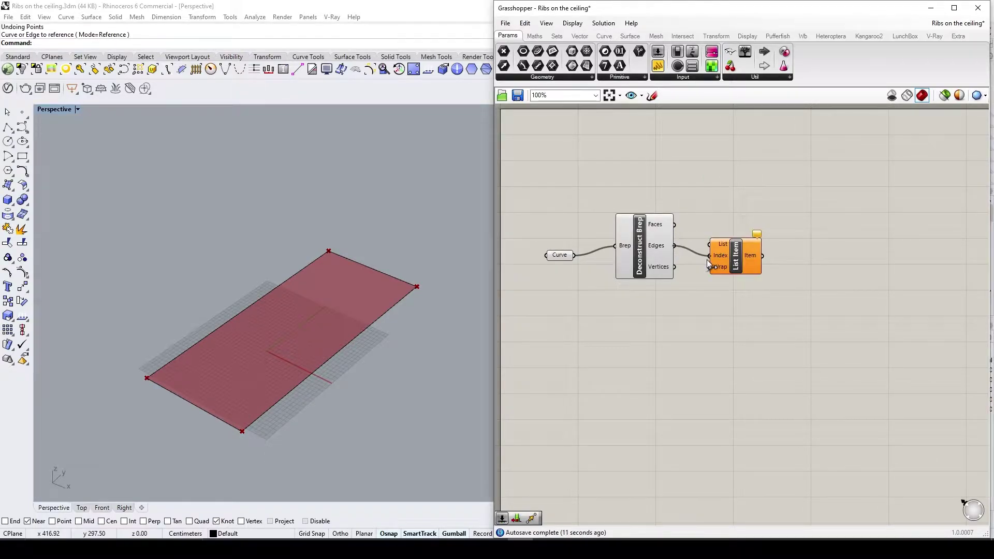
drag(709, 264, 709, 256)
Turn off the viewport preview of the Deconstruct Brep component
drag(689, 302, 656, 186)
right_click(656, 186)
click(694, 191)
click(744, 269)
Connect the Edges output to the List input of List Item and inspect the Index input
scroll(742, 275, up, 2)
drag(655, 234, 694, 232)
click(732, 283)
right_click(709, 247)
mouse_move(746, 279)
click(846, 282)
click(753, 259)
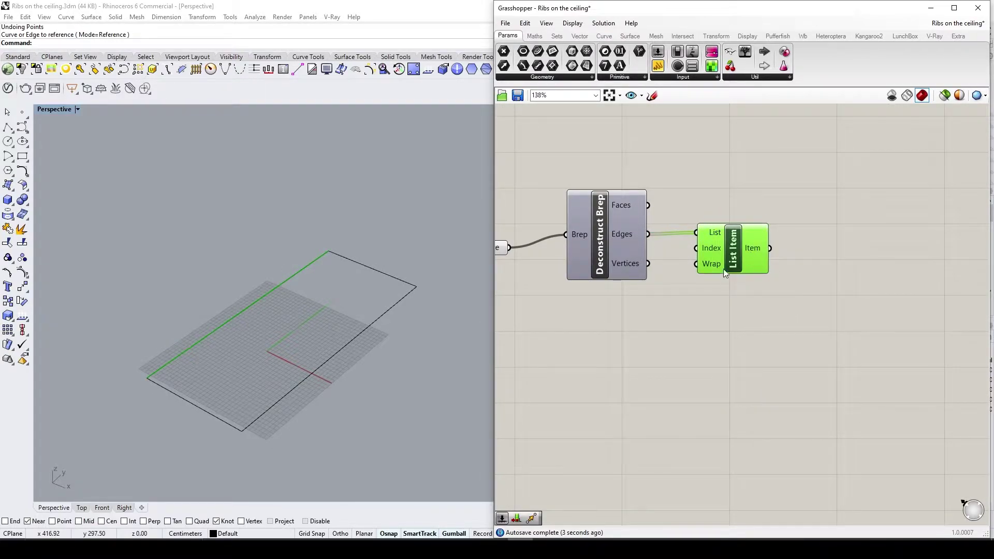
Duplicate the List Item below the original and feed its Index from a number slider set to 2
alt+drag(730, 262, 735, 314)
double_click(641, 314)
text(2)
key(Return)
drag(670, 314, 625, 319)
drag(671, 322, 700, 302)
click(736, 309)
Add a Divide Curve component and connect the first List Item's output to its Curve input
right_drag(825, 349, 733, 372)
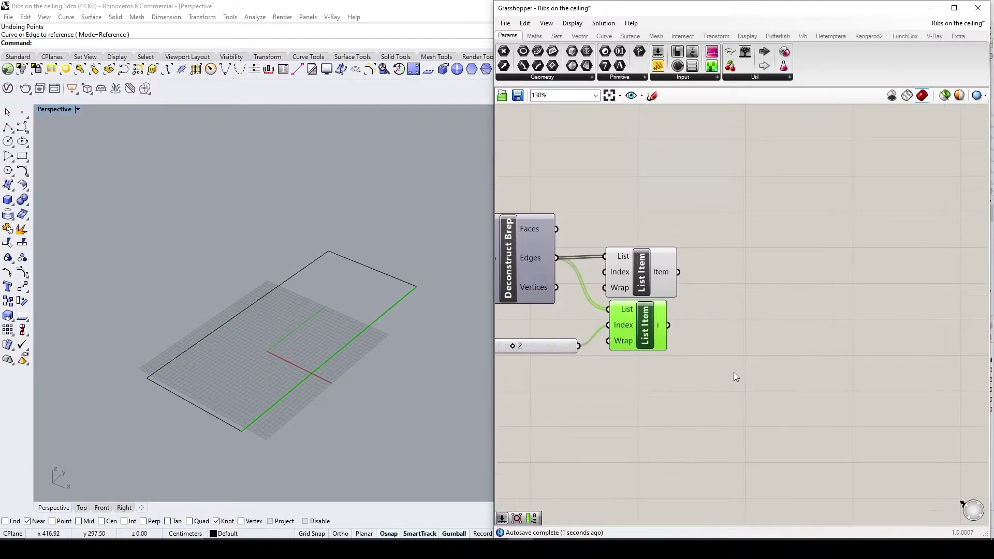
scroll(729, 347, down, 3)
double_click(725, 317)
text(divi)
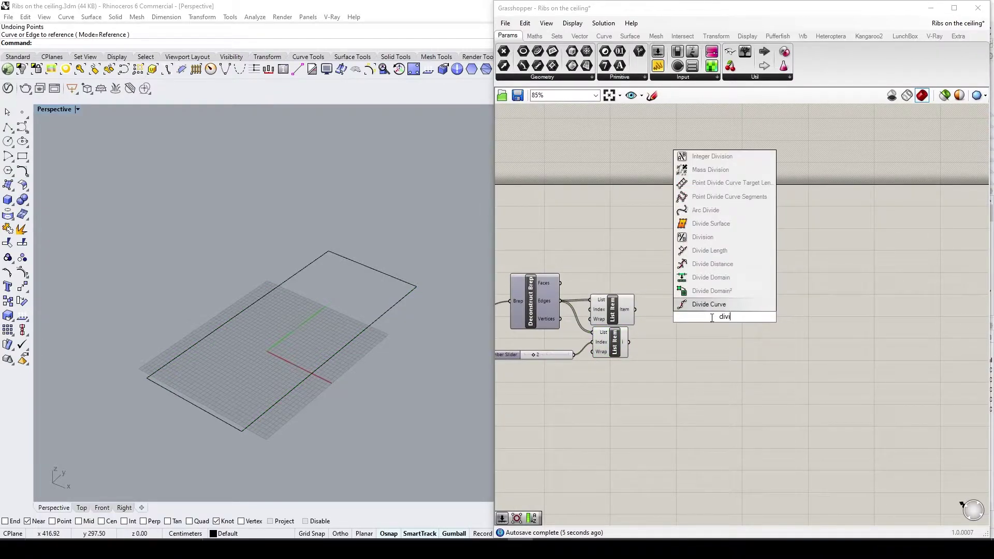
key(Return)
drag(708, 286, 635, 309)
click(727, 311)
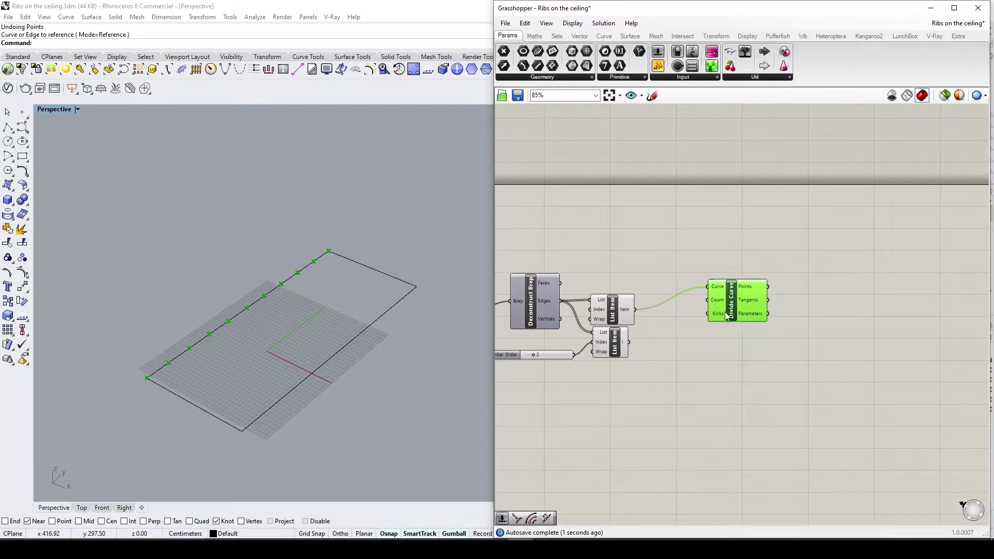
Duplicate Divide Curve below the original and connect the second List Item's output to its Curve input
alt+drag(727, 315, 731, 364)
drag(628, 341, 708, 344)
drag(630, 342, 738, 352)
click(747, 381)
right_drag(746, 381, 691, 346)
drag(685, 315, 686, 339)
click(684, 266)
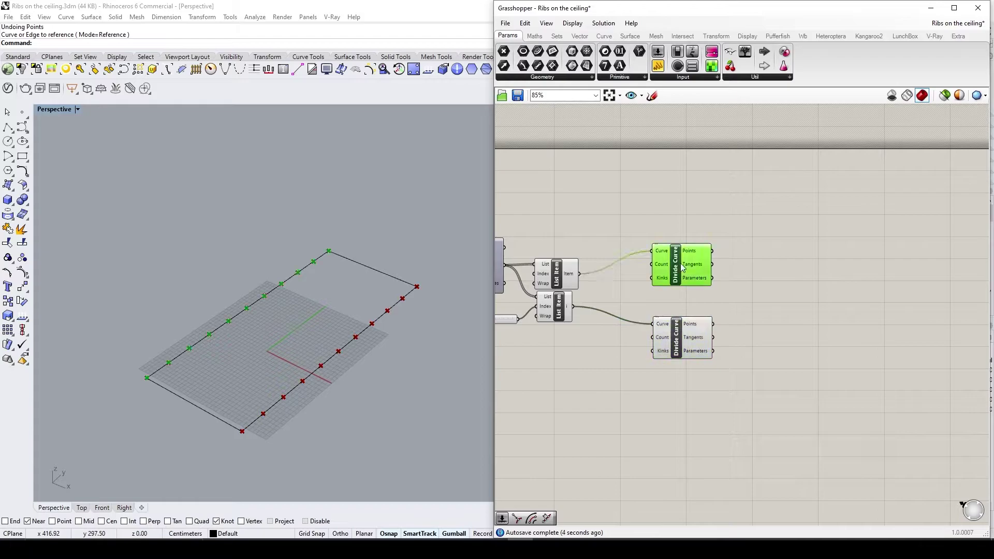
scroll(735, 300, up, 2)
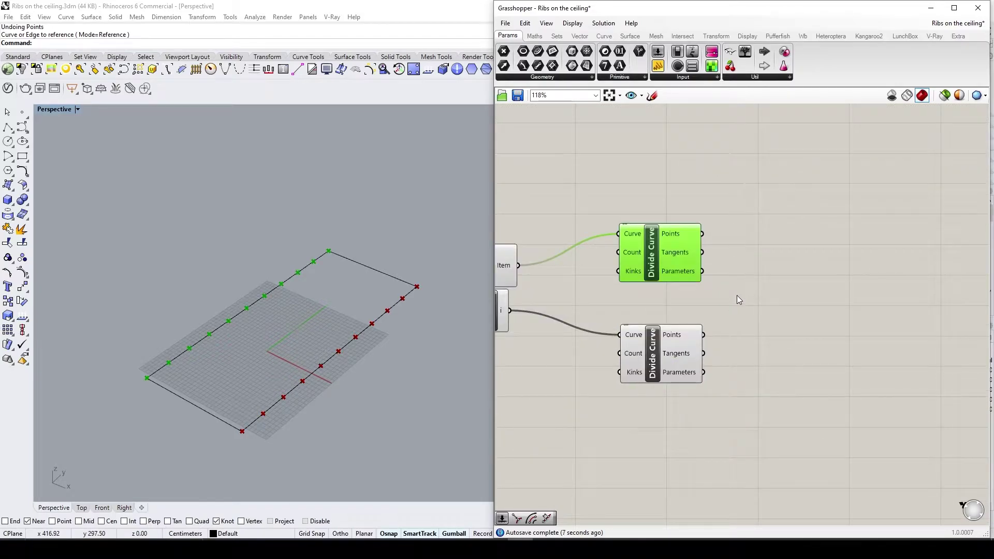
right_drag(647, 408, 746, 363)
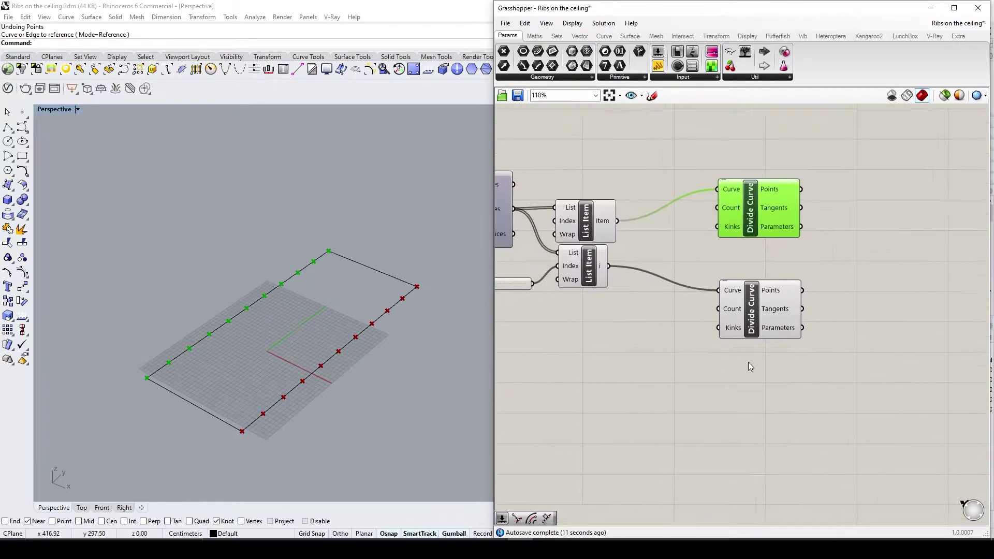
Add a number slider set to 25 and connect it to the Count inputs of both Divide Curve components
double_click(605, 358)
text(25)
key(Return)
drag(668, 359, 718, 208)
Add a List Item component past the two Divide Curve components and bring those two closer together
right_drag(879, 260, 742, 278)
double_click(743, 278)
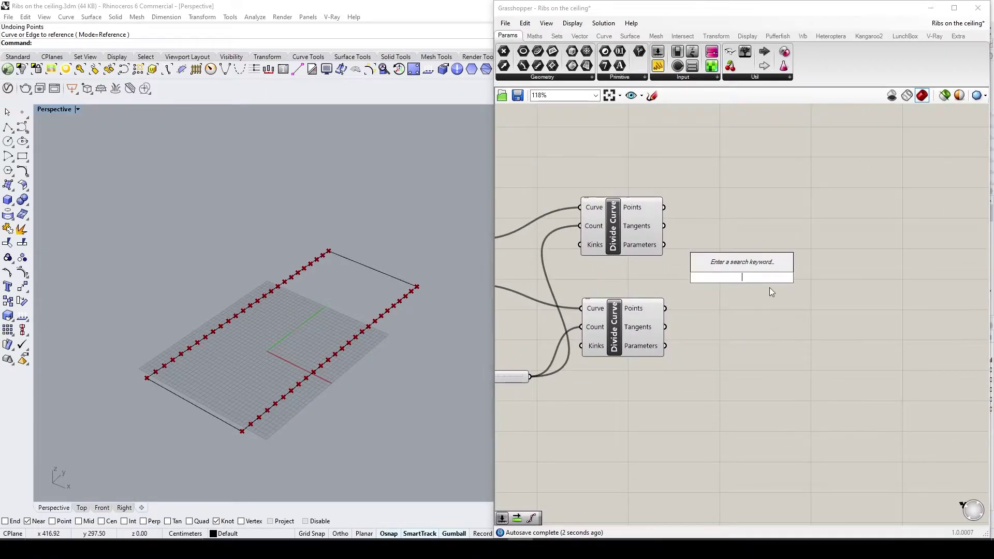
text(list item)
click(741, 184)
drag(741, 277, 814, 271)
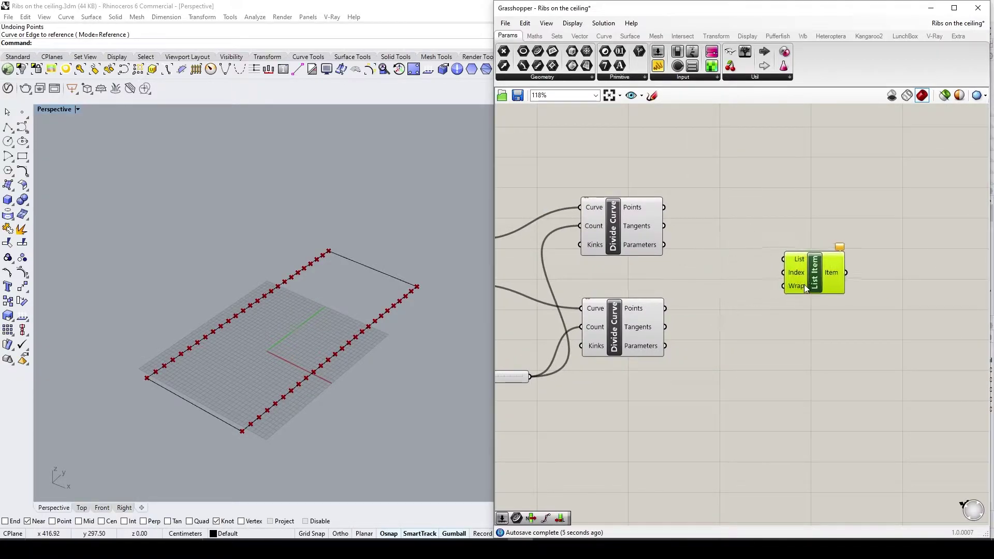
drag(613, 327, 613, 298)
click(800, 272)
drag(801, 277, 809, 249)
Add a Series component and place it below the Divide Curve components
double_click(746, 278)
text(series)
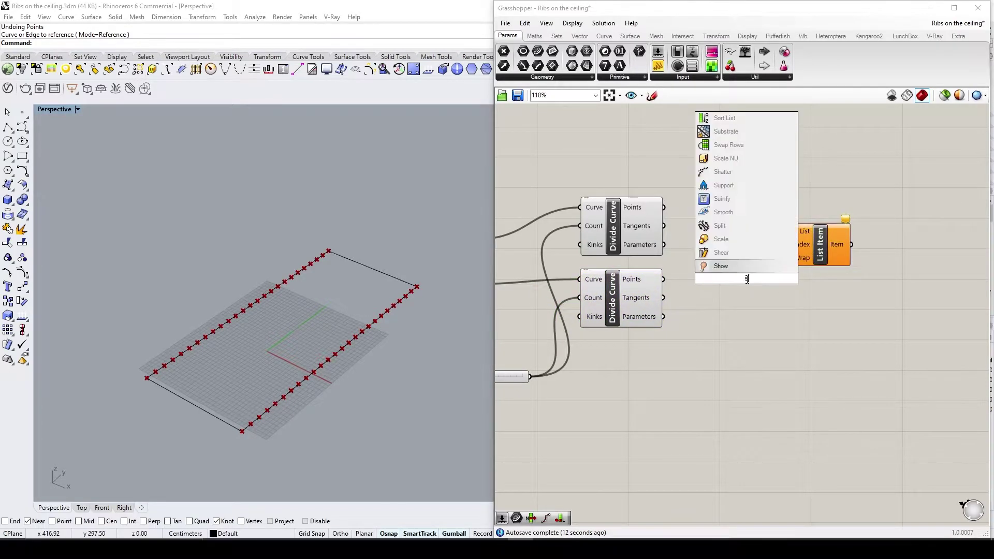
key(Return)
drag(746, 279, 708, 371)
Add a List Length component and feed it the Points of the first Divide Curve
double_click(631, 369)
text(list)
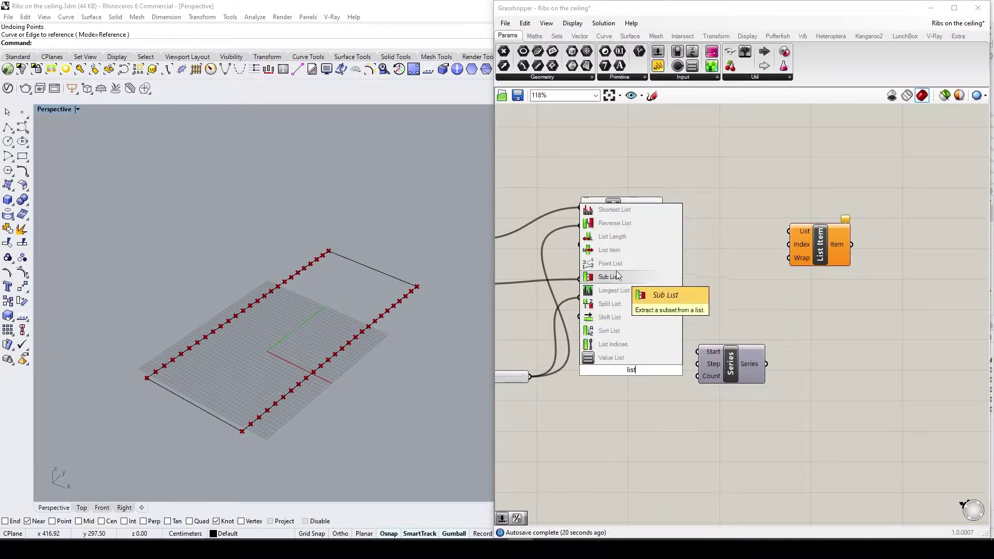
click(611, 237)
drag(663, 207, 600, 370)
Add a Division component, taking the List Length as A and sending its Result to the Series Count
double_click(686, 388)
text(division)
key(Return)
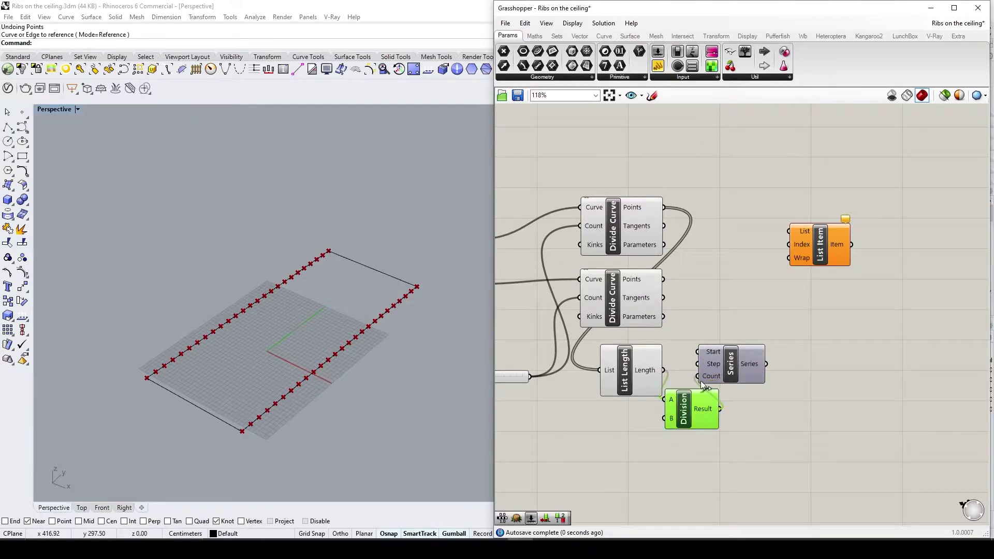
drag(704, 382, 714, 383)
Connect the Series output to the new List Item's Index and the first Divide Curve's Points to its List
drag(776, 365, 788, 244)
drag(664, 207, 825, 223)
click(842, 311)
Set the Step input of the Series component to 2
right_click(715, 365)
mouse_move(766, 455)
text(2)
click(858, 470)
Duplicate that List Item with its Series connection and feed its List with the second Divide Curve's Points
click(822, 226)
right_drag(847, 320, 812, 323)
drag(790, 233, 792, 296)
click(719, 306)
drag(629, 281, 772, 279)
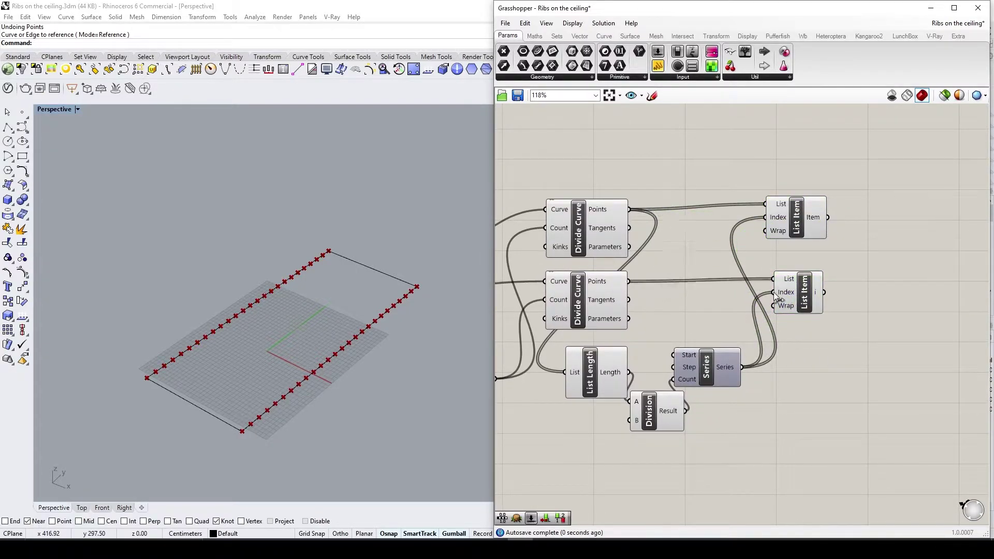
Move the duplicated List Item slightly down and reverse its List input
right_drag(802, 322, 775, 331)
drag(765, 303, 763, 315)
right_drag(809, 282, 778, 284)
click(729, 232)
click(768, 335)
drag(745, 322, 749, 316)
right_click(722, 296)
click(757, 364)
Add a Line component and connect the two List Item outputs as its Start Point and End Point
right_drag(801, 273, 757, 284)
double_click(757, 279)
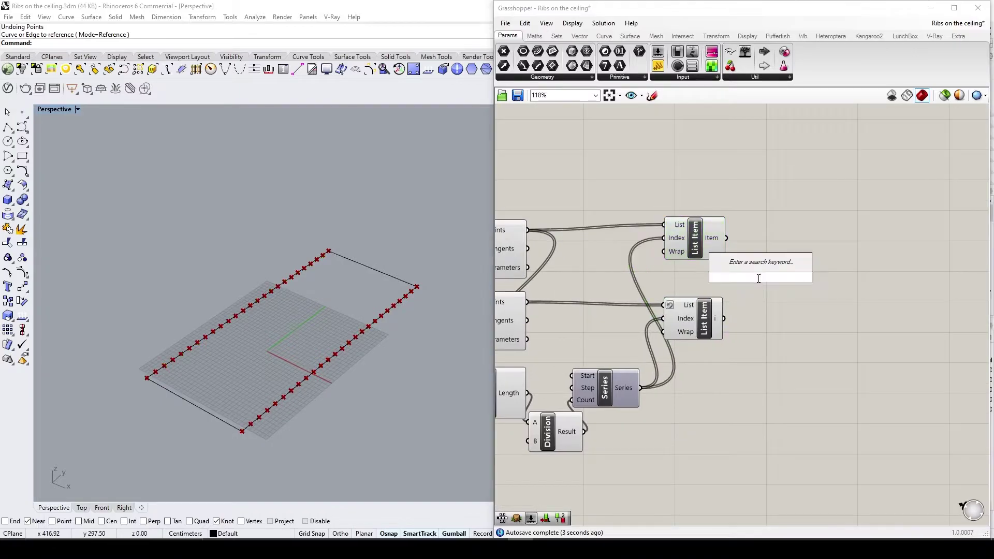
text(line)
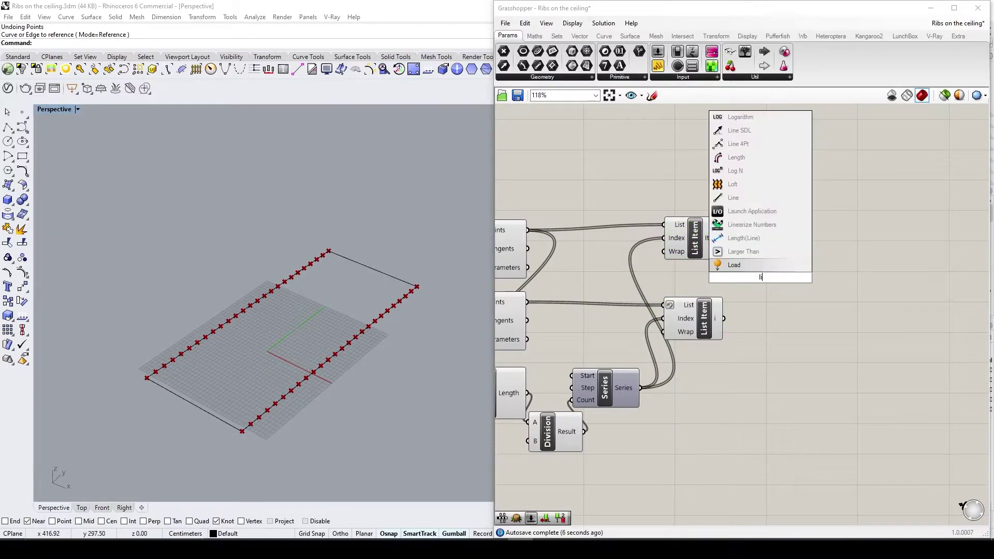
click(744, 255)
drag(726, 237, 769, 249)
drag(796, 250, 785, 251)
Copy a Divide Curve component past the Line component and connect the Line output to its Curve input
scroll(721, 316, down, 2)
alt+drag(560, 272, 879, 266)
drag(804, 264, 840, 248)
drag(795, 316, 800, 319)
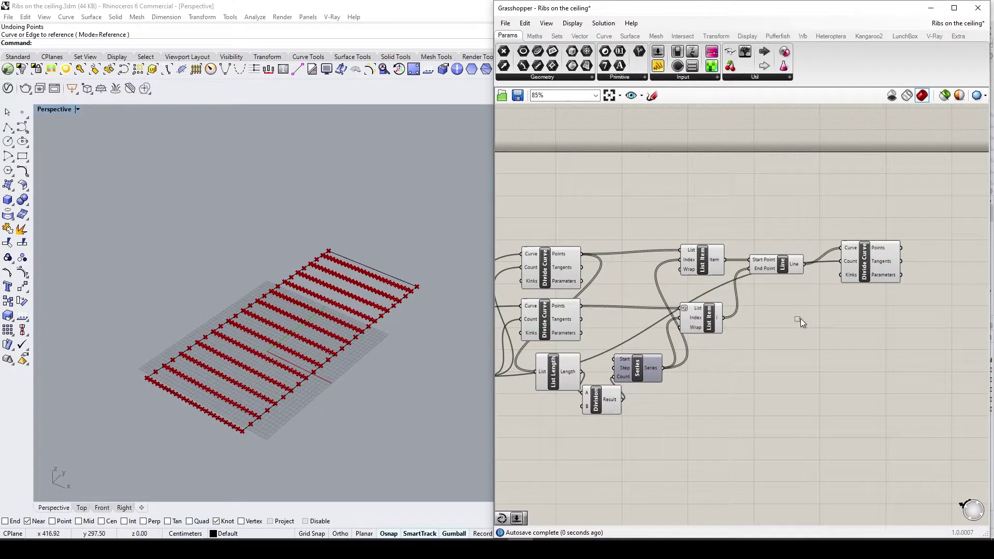
Add a number slider set to 8, connect it to the new Divide Curve's Count and align the component
double_click(781, 362)
text(8)
key(Return)
drag(782, 361, 841, 262)
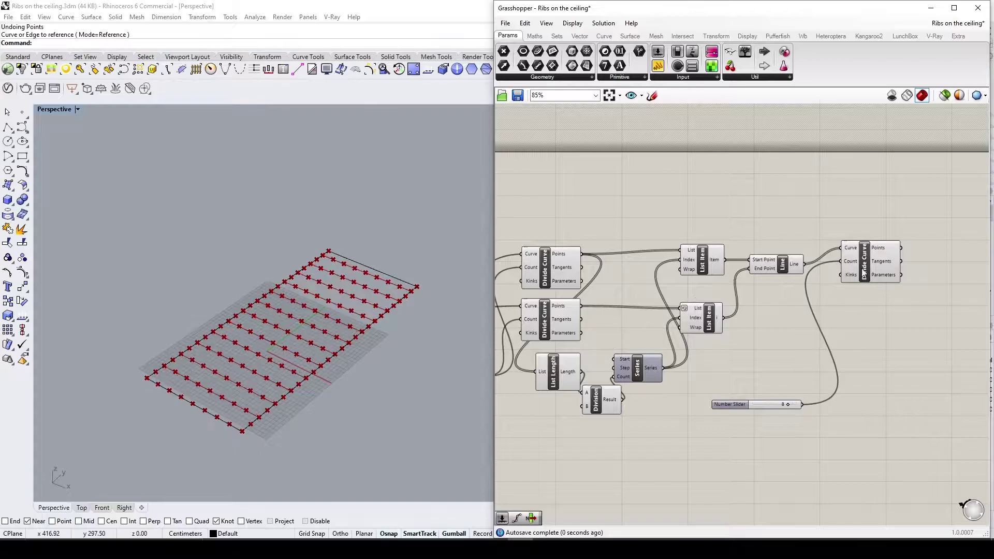
click(861, 272)
right_drag(868, 330, 735, 335)
scroll(740, 291, up, 3)
drag(744, 250, 725, 280)
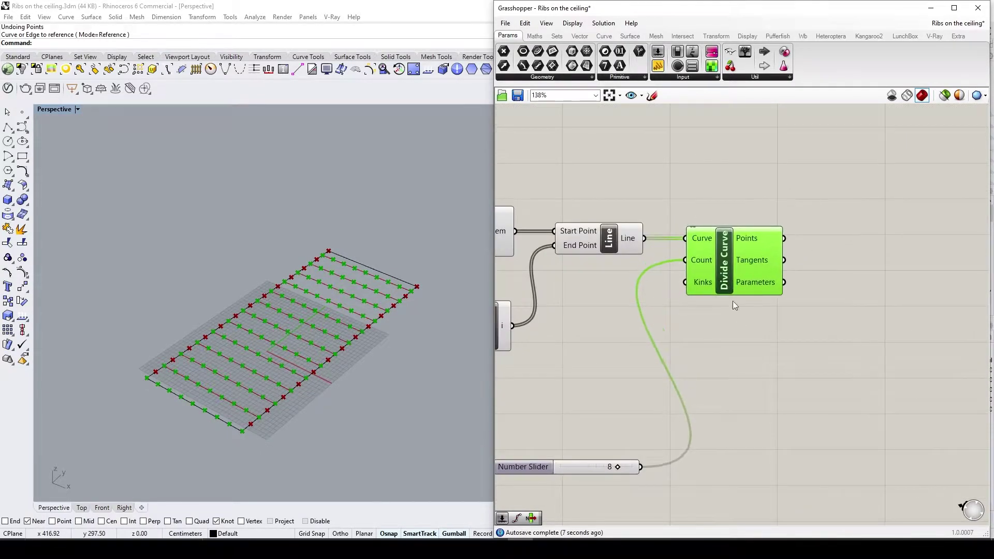
click(744, 346)
Add a Move component and connect the Points of the last Divide Curve to its Geometry input
right_drag(746, 354, 656, 331)
scroll(670, 334, down, 3)
double_click(732, 313)
text(move)
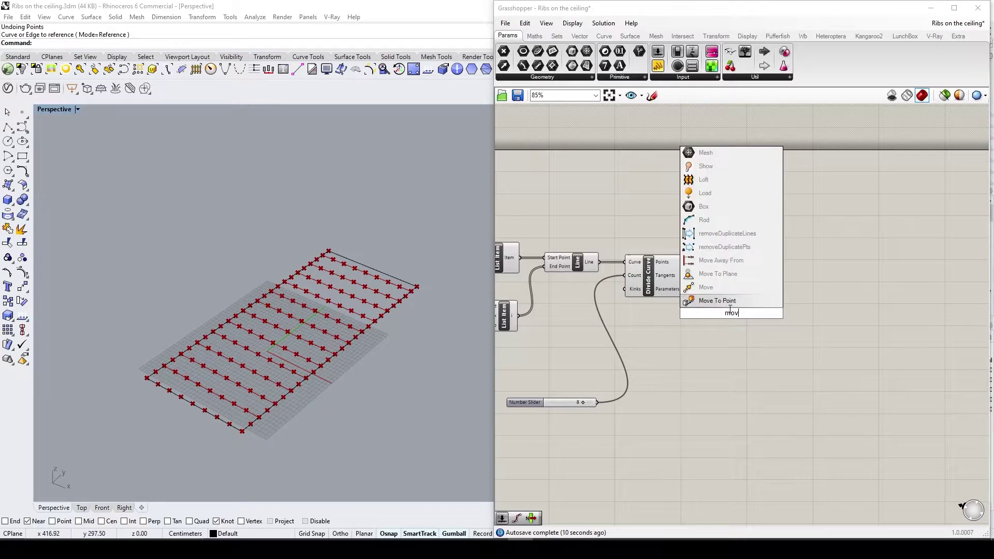
key(Return)
drag(699, 291, 707, 300)
drag(739, 306, 769, 304)
Add a Unit Z vector component feeding the Motion input of Move
double_click(710, 323)
text(z)
key(Return)
Add a Negative component, connect its Result to the Unit Z Factor and line the components up
double_click(688, 351)
text(neg)
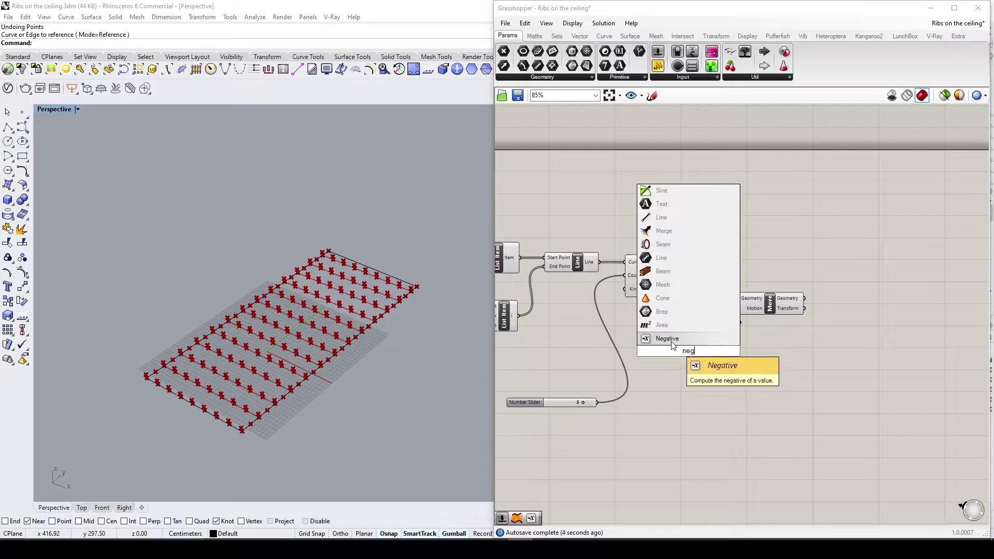
click(673, 341)
drag(684, 353, 643, 333)
click(691, 347)
scroll(698, 334, up, 3)
drag(712, 321, 667, 326)
drag(751, 324, 752, 299)
Add a number slider set to 30 below the slider with value 8
click(691, 358)
right_drag(551, 365, 629, 362)
right_drag(674, 424, 751, 401)
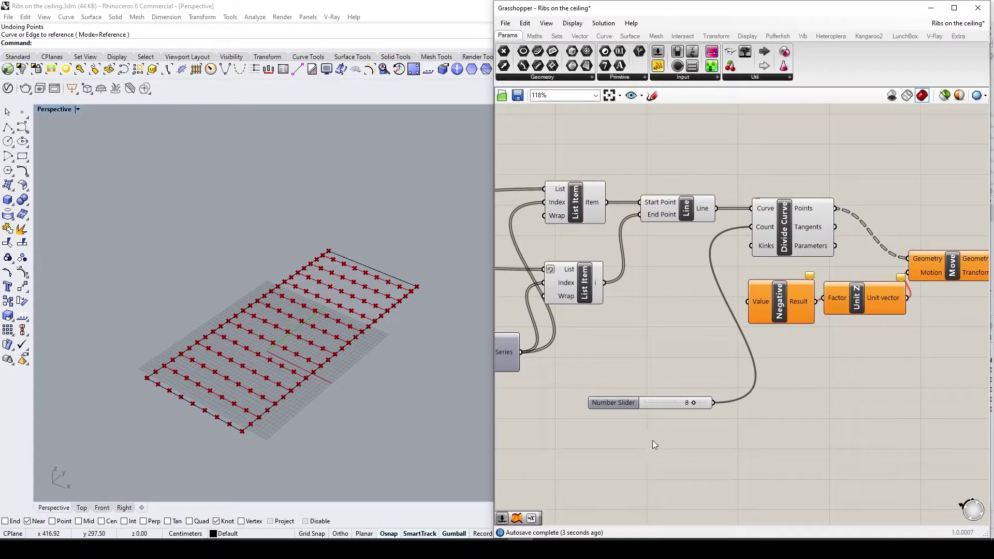
right_drag(654, 444, 635, 426)
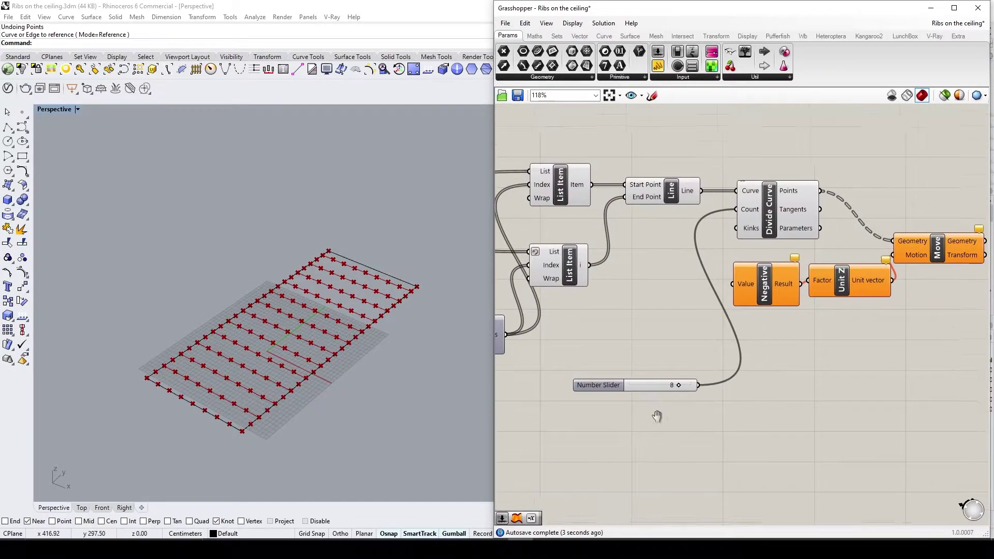
double_click(580, 413)
text(30)
key(Return)
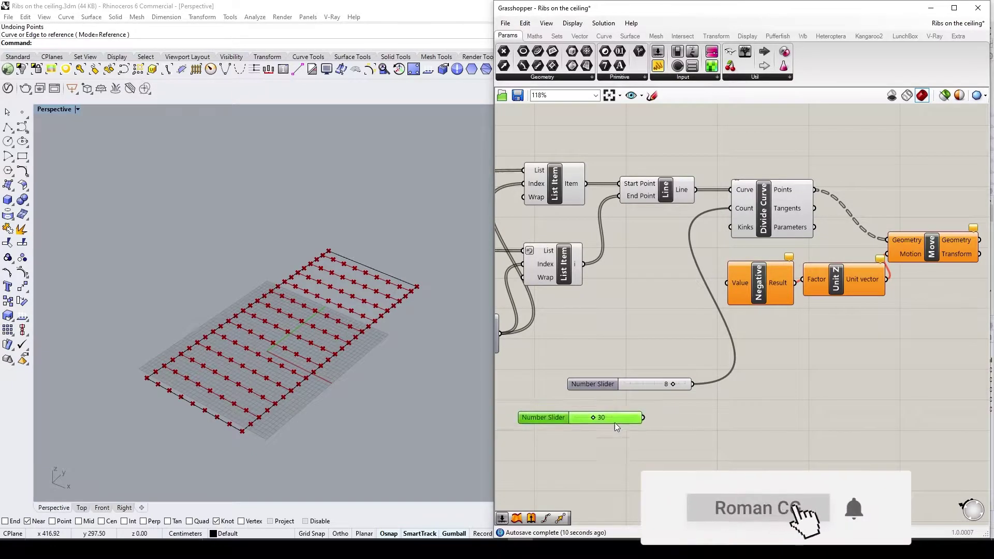
Move the 30 slider down and add a number slider set to 10 above it
drag(614, 420, 638, 491)
double_click(617, 464)
text(10)
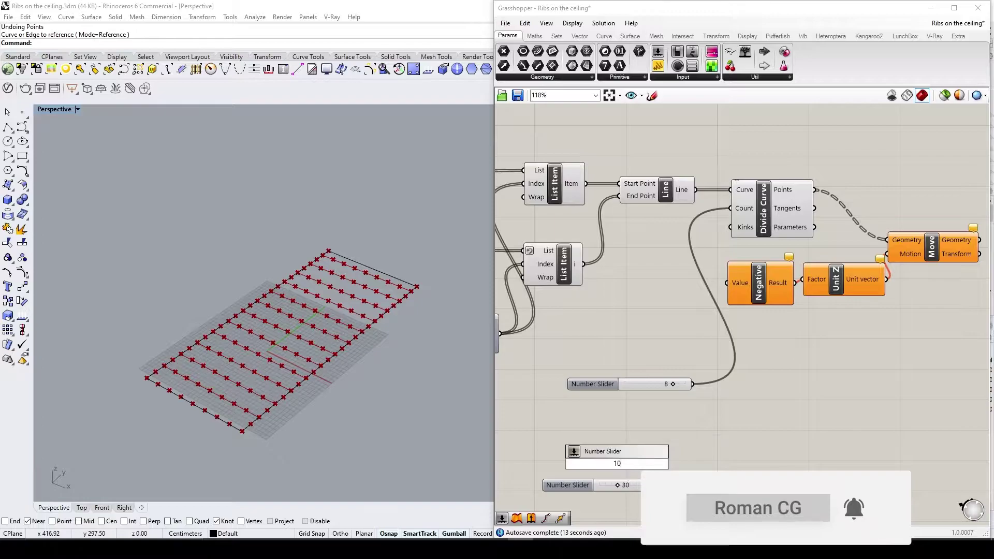
key(Return)
click(746, 455)
scroll(693, 422, down, 2)
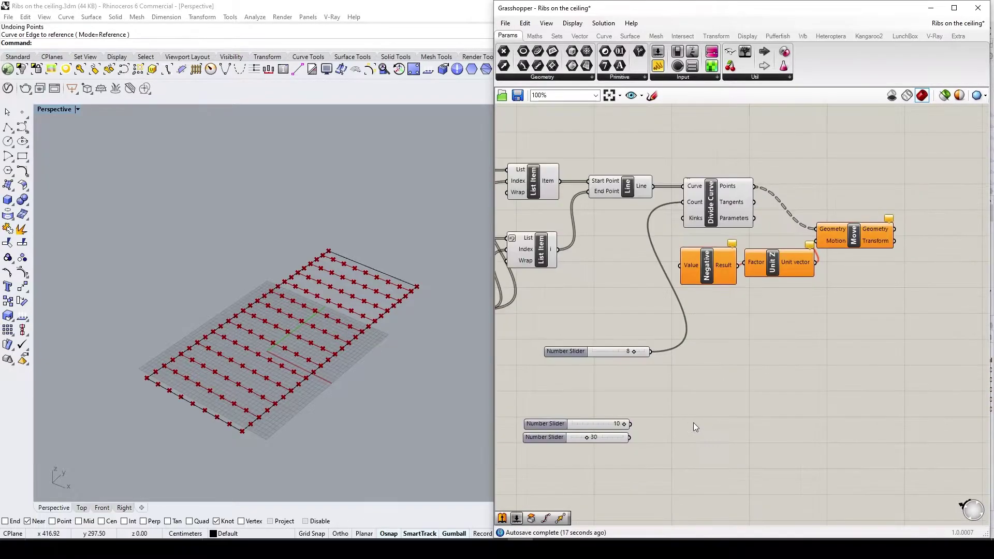
Add a Construct Domain component with the 10 slider as Domain start and the 30 slider as Domain end
click(534, 36)
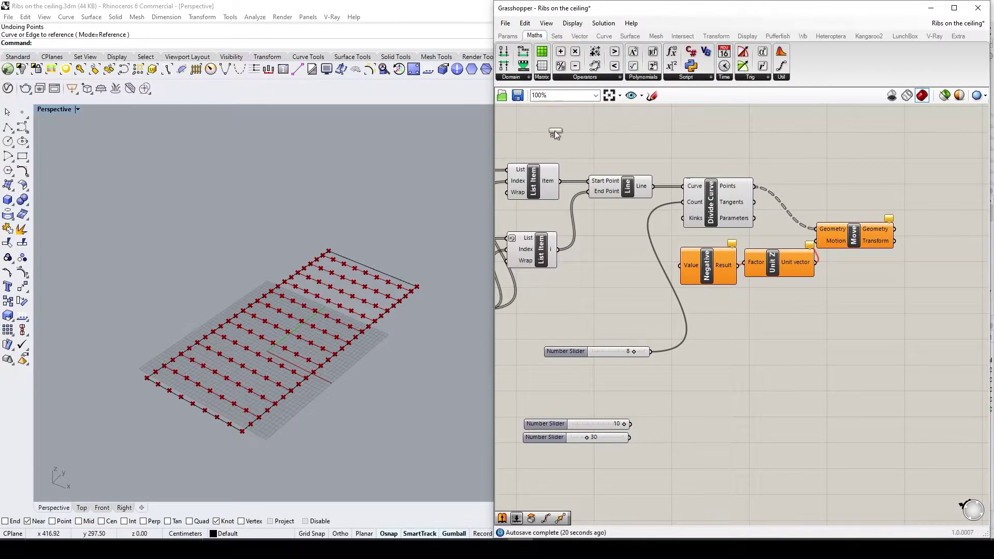
drag(541, 108, 702, 430)
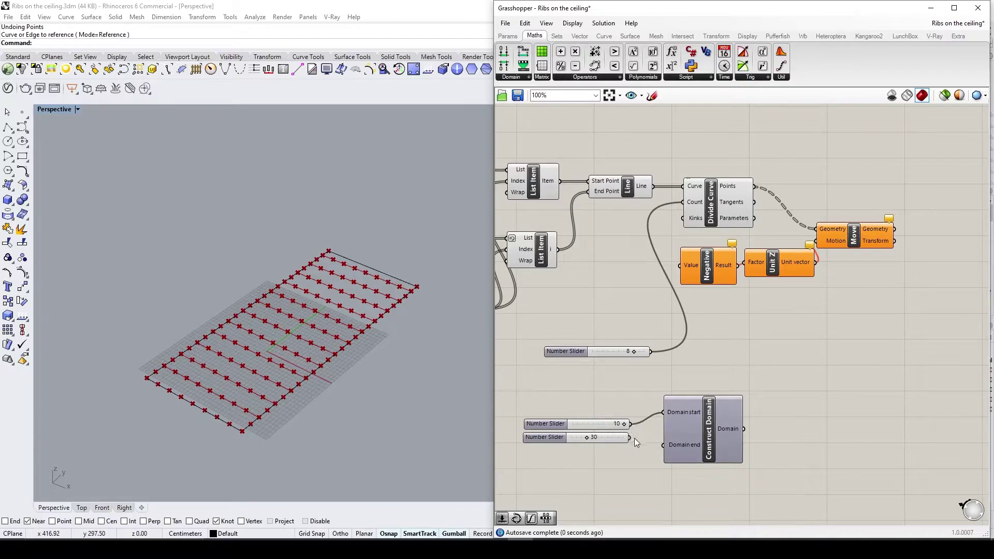
scroll(730, 479, up, 2)
right_drag(763, 475, 737, 457)
click(711, 436)
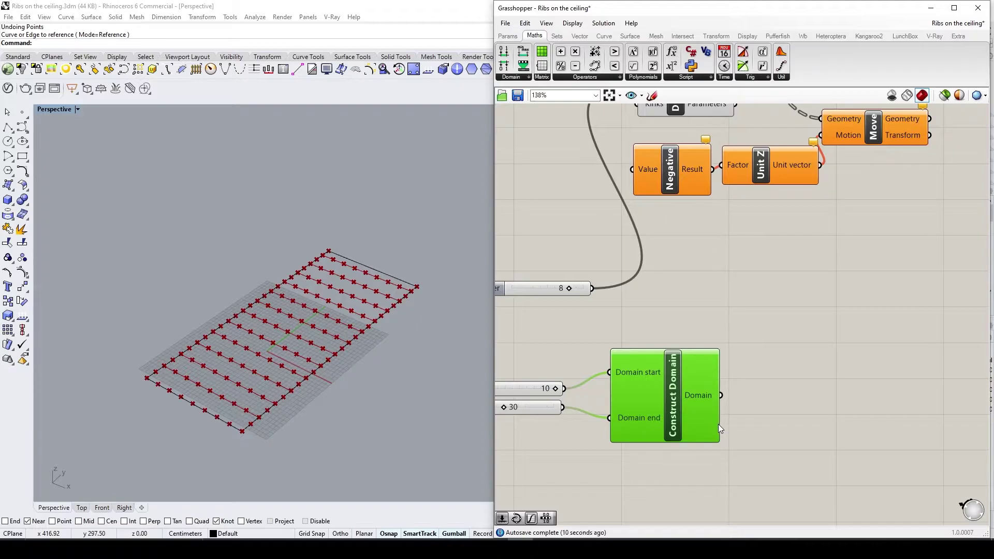
Swap the domain inputs so the 30 slider feeds Domain start and the 10 slider, moved below, feeds Domain end
click(564, 414)
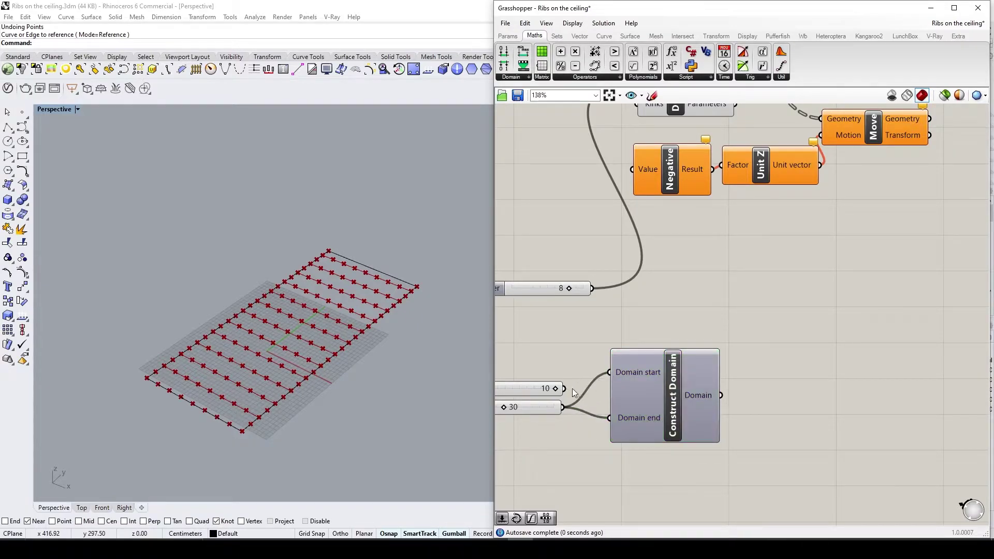
drag(533, 388, 538, 426)
scroll(539, 426, down, 3)
Add a Range component and connect the constructed Domain to its Domain input
double_click(697, 405)
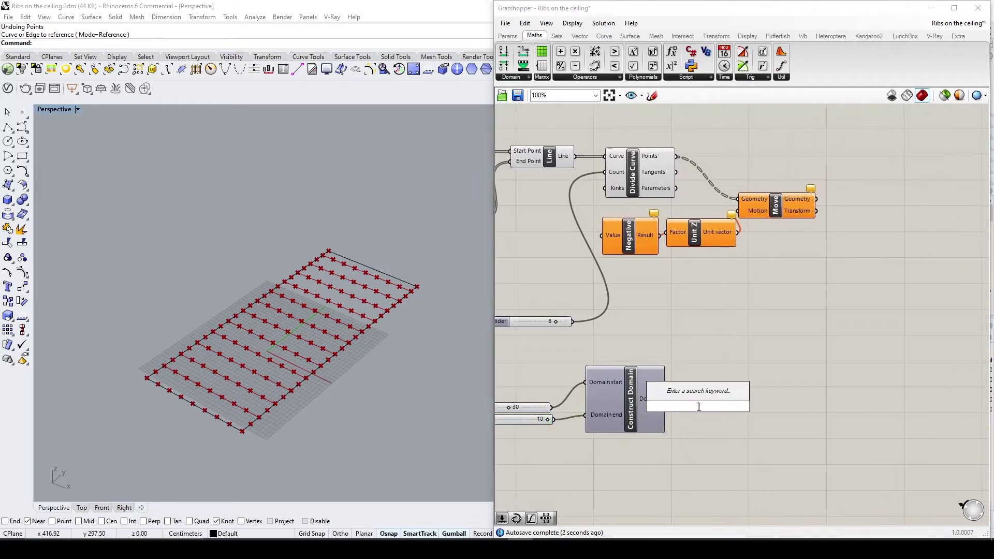
text(range)
key(Return)
drag(683, 406, 696, 405)
Shift the Move and Unit Z components away from Negative to make room between them
drag(780, 213, 845, 216)
click(805, 339)
drag(698, 236, 754, 235)
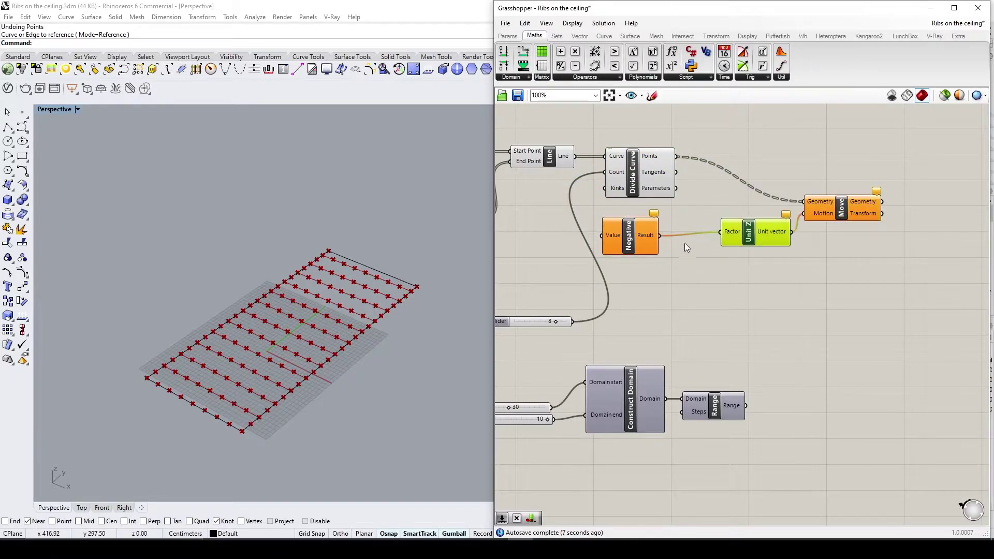
Move the Negative component closer to Unit Z and shift the 8 slider up nearer to Divide Curve
drag(639, 240, 694, 240)
click(735, 331)
drag(746, 406, 654, 323)
right_drag(554, 322, 624, 313)
drag(609, 313, 585, 275)
click(590, 289)
Duplicate the List Length component, feed it the Divide Curve Points, and connect its Length to the Range Steps input
right_drag(591, 274, 692, 287)
scroll(692, 288, down, 1)
right_drag(638, 346, 685, 325)
click(538, 279)
alt+drag(538, 280, 830, 323)
drag(869, 161, 811, 315)
right_drag(889, 336, 837, 326)
scroll(838, 326, up, 3)
drag(784, 293, 814, 393)
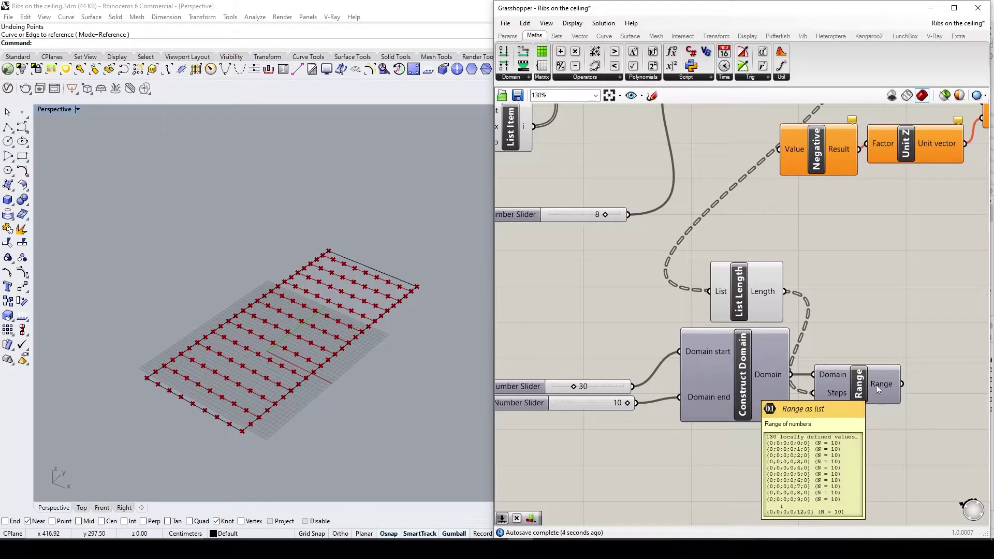
Flatten the Length output of the new List Length and inspect the resulting Range values
click(876, 384)
right_drag(840, 424, 812, 434)
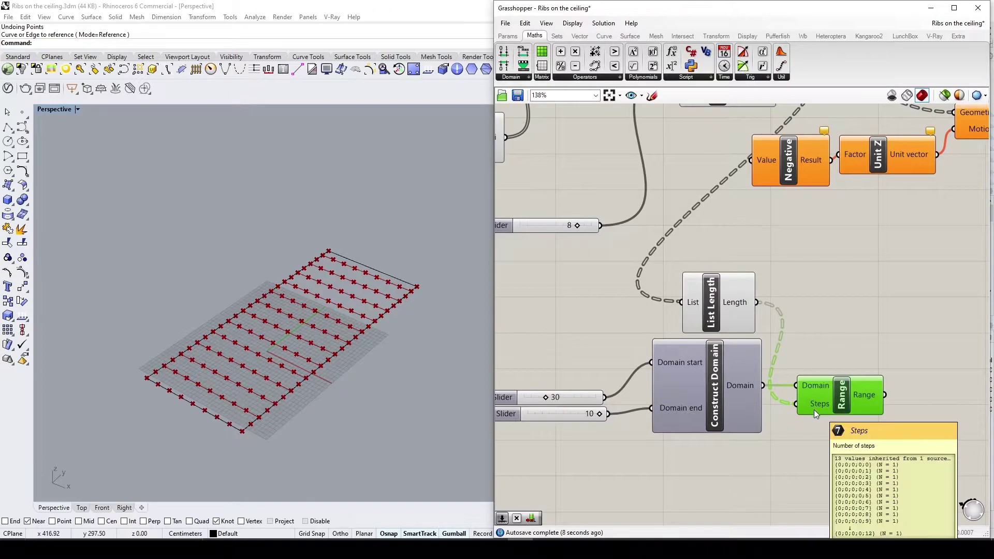
mouse_move(865, 396)
click(821, 343)
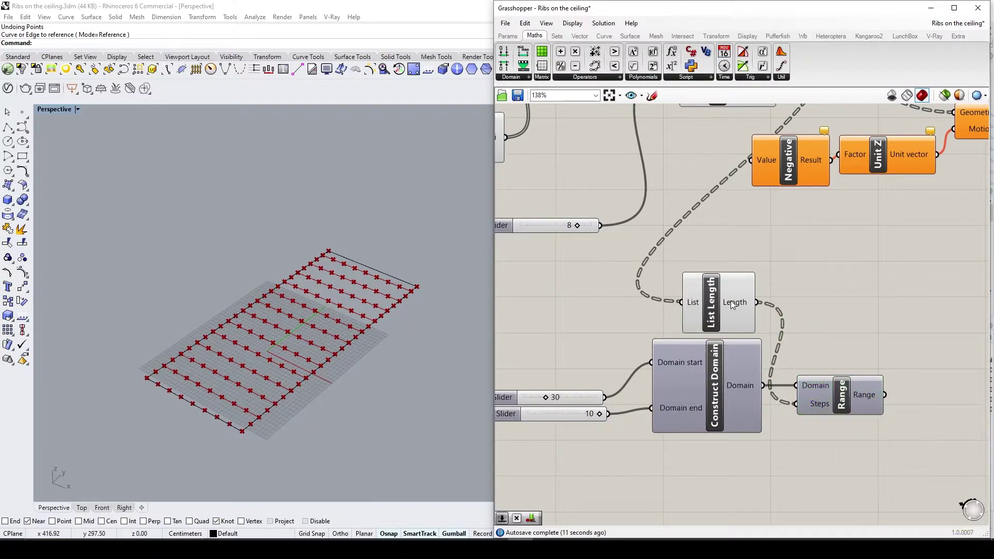
right_click(729, 303)
click(827, 336)
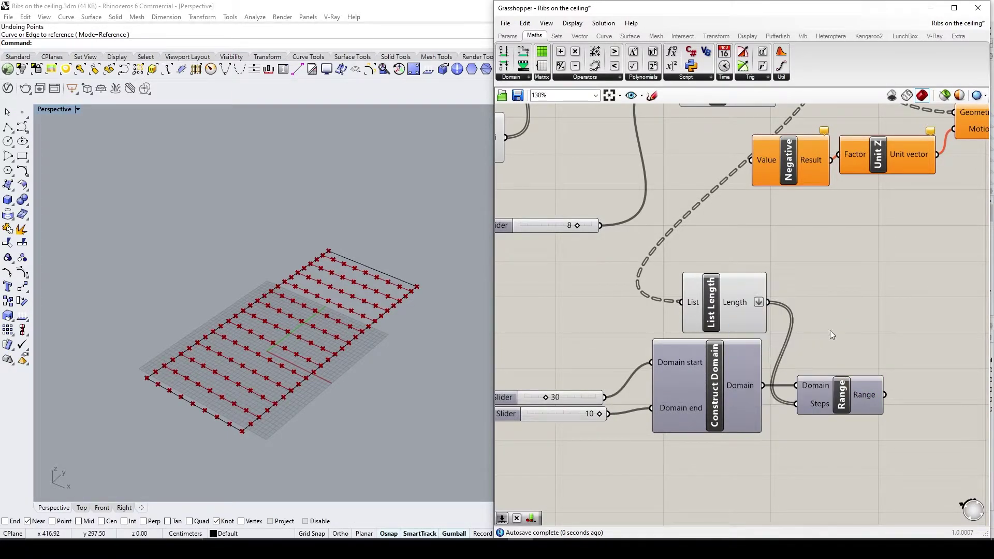
mouse_move(871, 396)
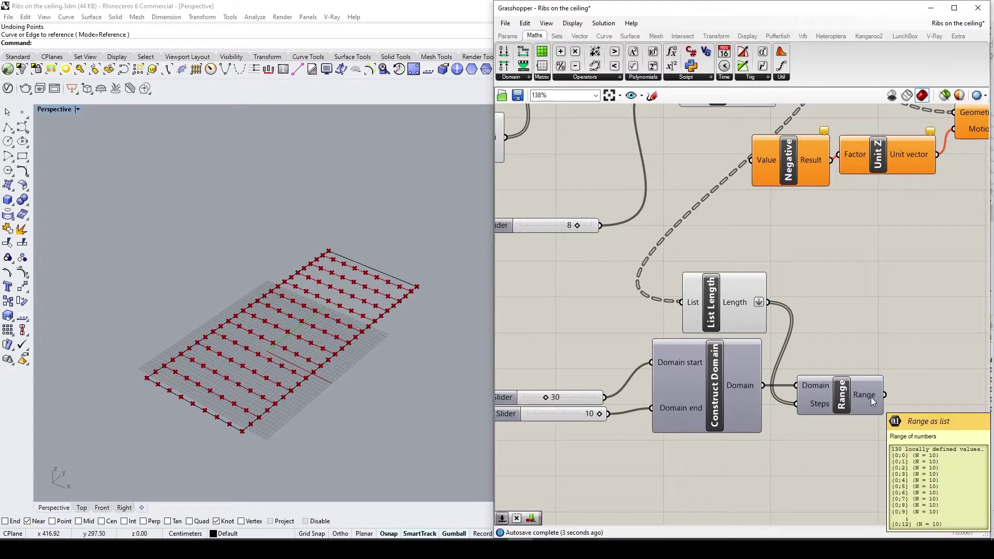
click(871, 396)
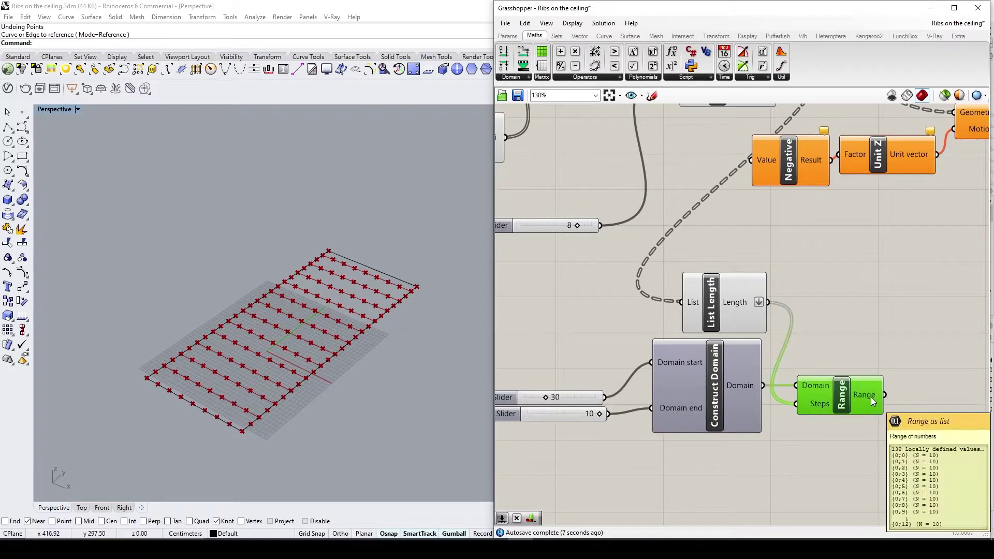
click(862, 441)
scroll(854, 440, down, 1)
right_drag(844, 439, 807, 471)
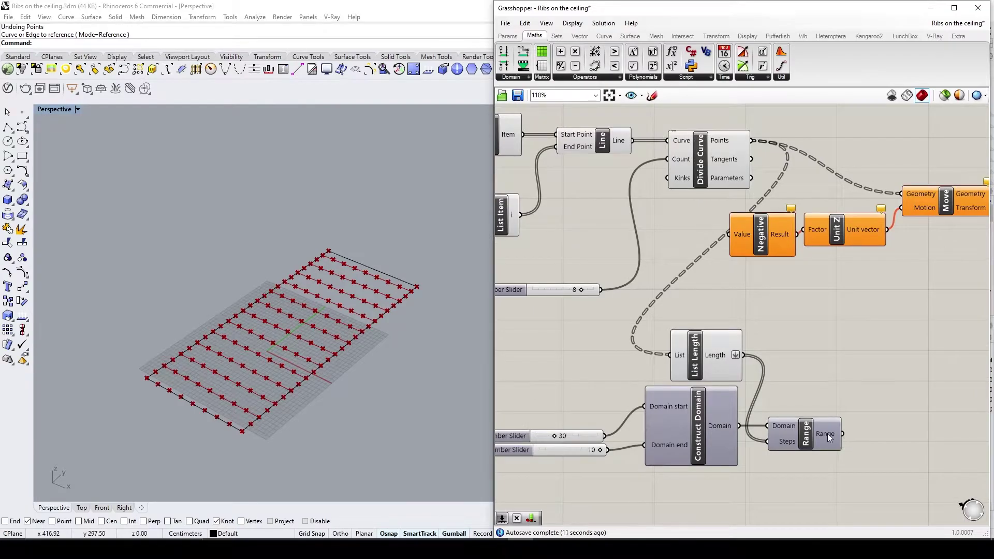
Move the Range component farther away from Construct Domain
scroll(830, 449, up, 3)
drag(781, 452, 801, 452)
click(763, 464)
Space out the domain sliders and swap their connections so 10 feeds Domain start and 30 feeds Domain end
scroll(761, 464, down, 3)
drag(569, 443, 568, 417)
click(594, 429)
right_drag(656, 465, 695, 459)
scroll(636, 439, up, 2)
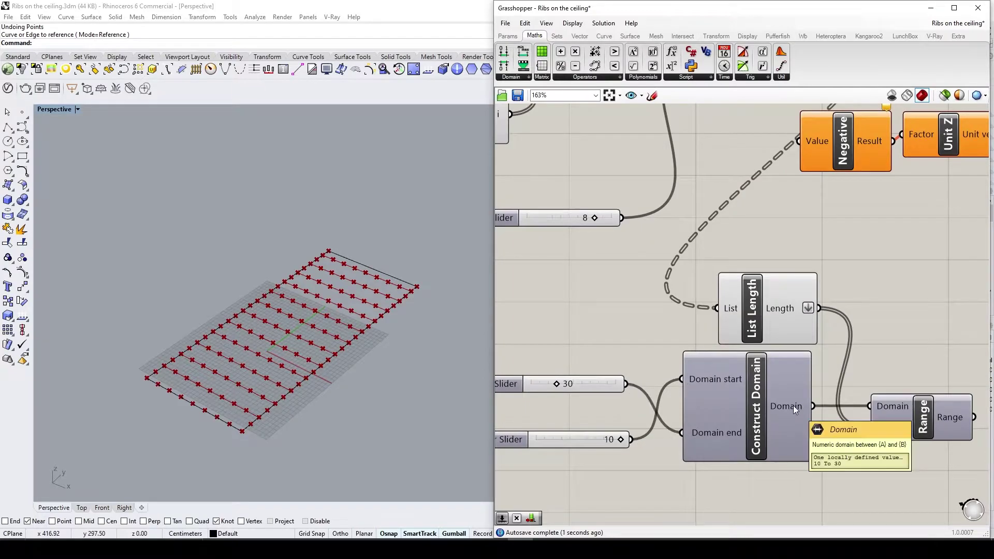
mouse_move(896, 427)
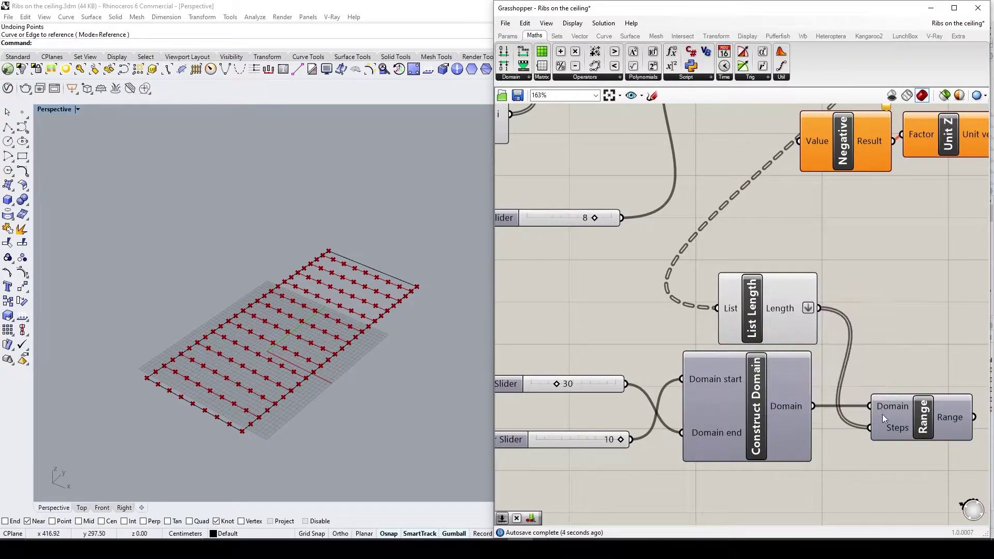
Try simplifying the List Length output and grafting it instead of flattening it
mouse_move(788, 310)
right_click(784, 307)
click(817, 380)
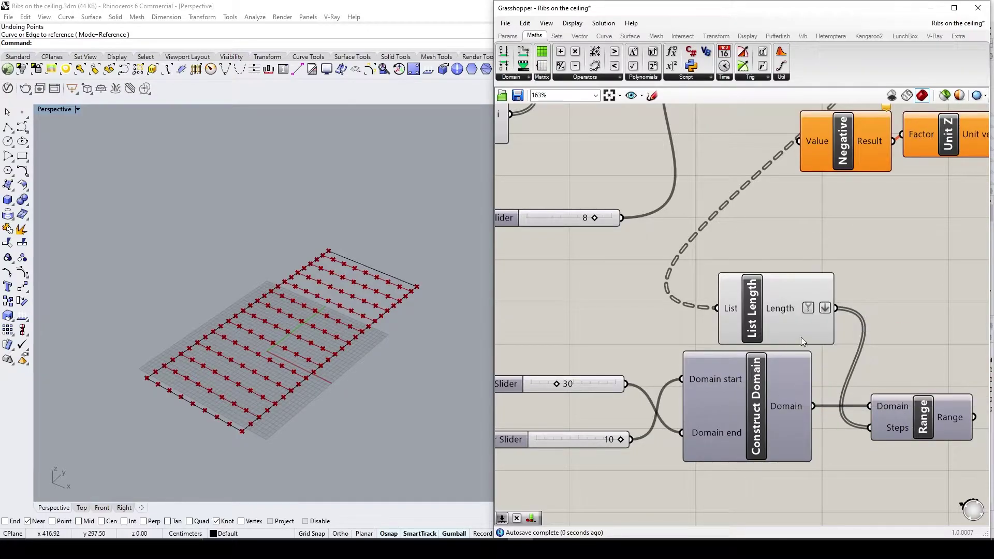
right_click(788, 311)
click(815, 369)
scroll(817, 330, down, 3)
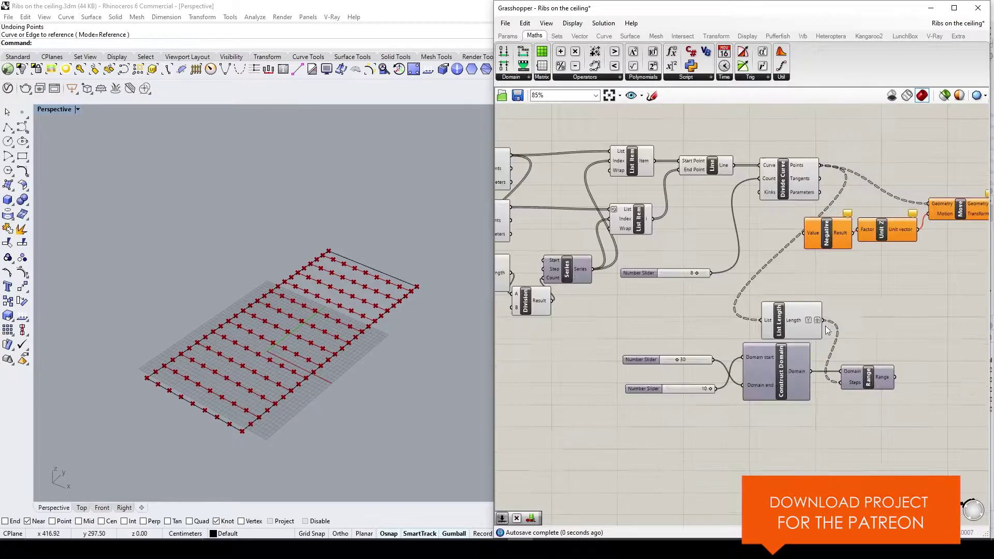
Clear the Simplify and Graft options from the List Length output
right_drag(820, 329, 801, 374)
right_click(777, 366)
click(803, 424)
right_click(774, 366)
click(802, 433)
Inspect the Divide Curve Points and try flattening the List input of List Length
click(797, 239)
scroll(807, 221, up, 2)
mouse_move(782, 205)
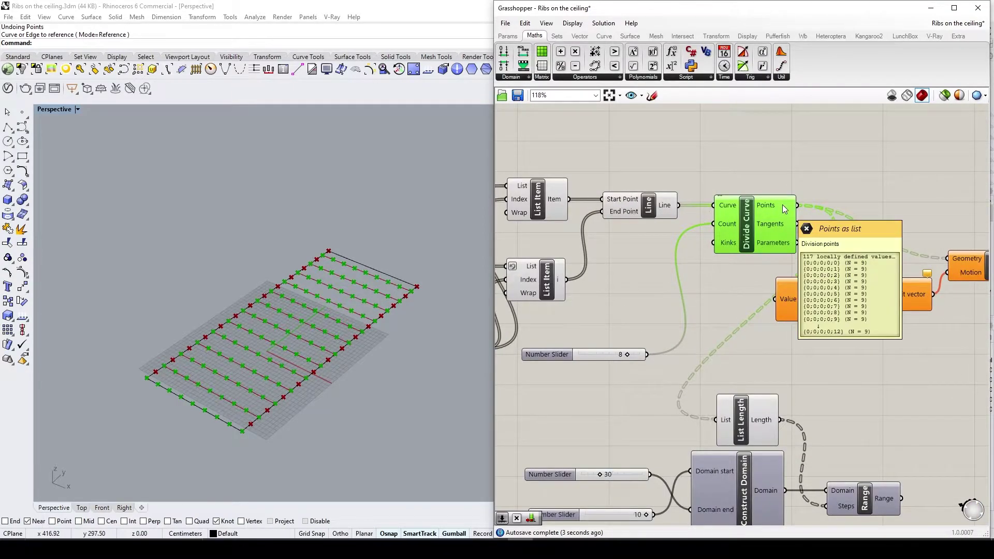
drag(776, 439, 759, 426)
right_click(716, 409)
click(754, 419)
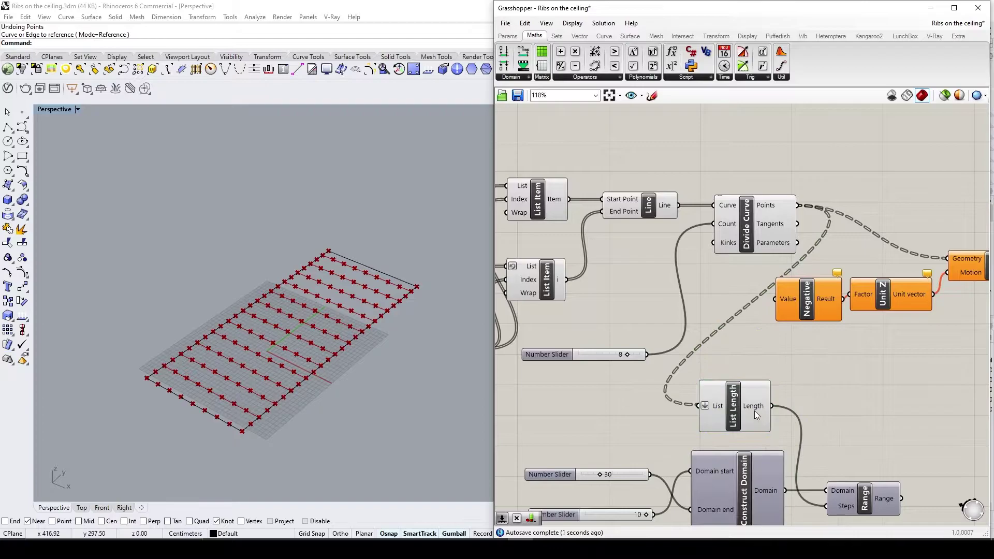
mouse_move(753, 411)
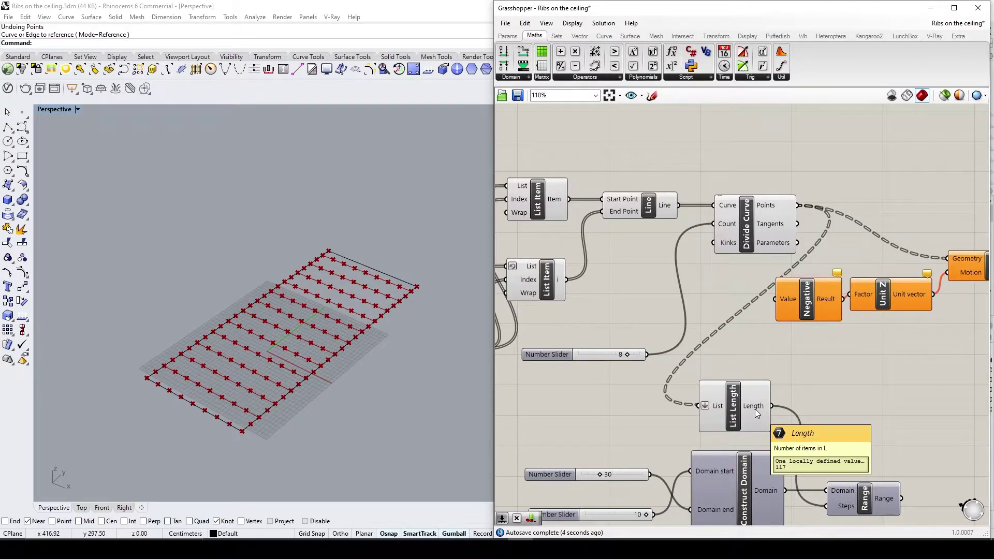
click(755, 414)
click(761, 412)
Remove the flattening from the List Length input and recheck its Length output feeding the Range Steps
right_click(724, 407)
click(760, 419)
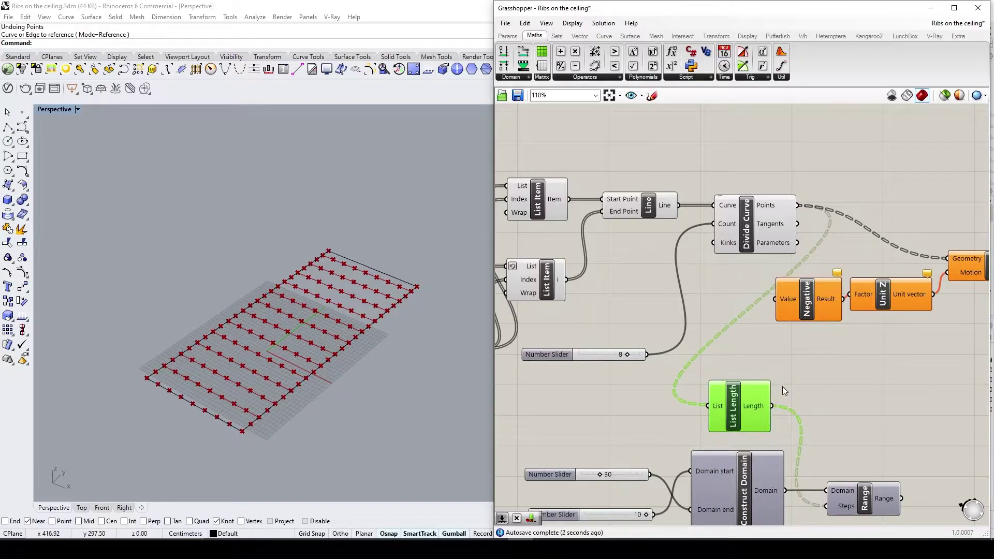
right_drag(782, 386, 745, 348)
mouse_move(722, 367)
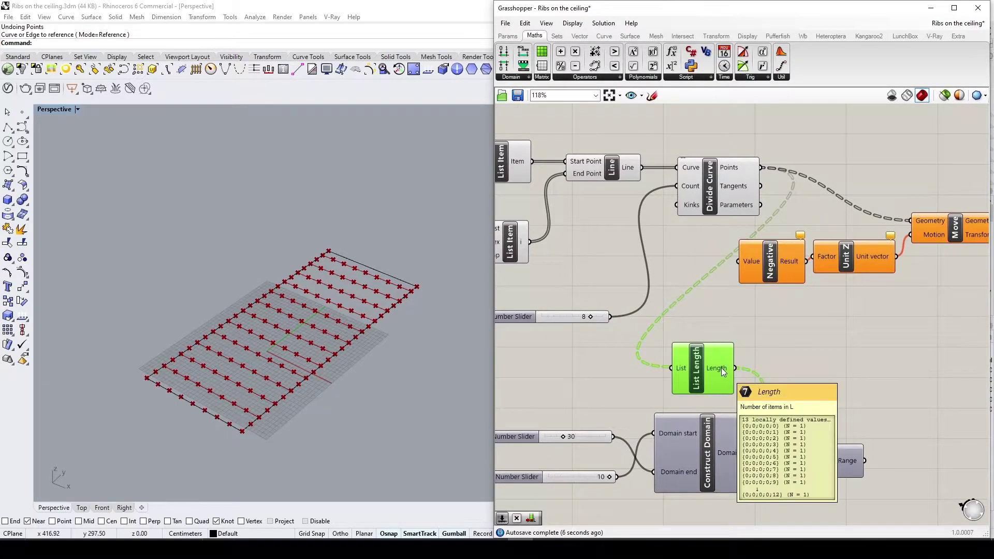
drag(734, 368, 790, 469)
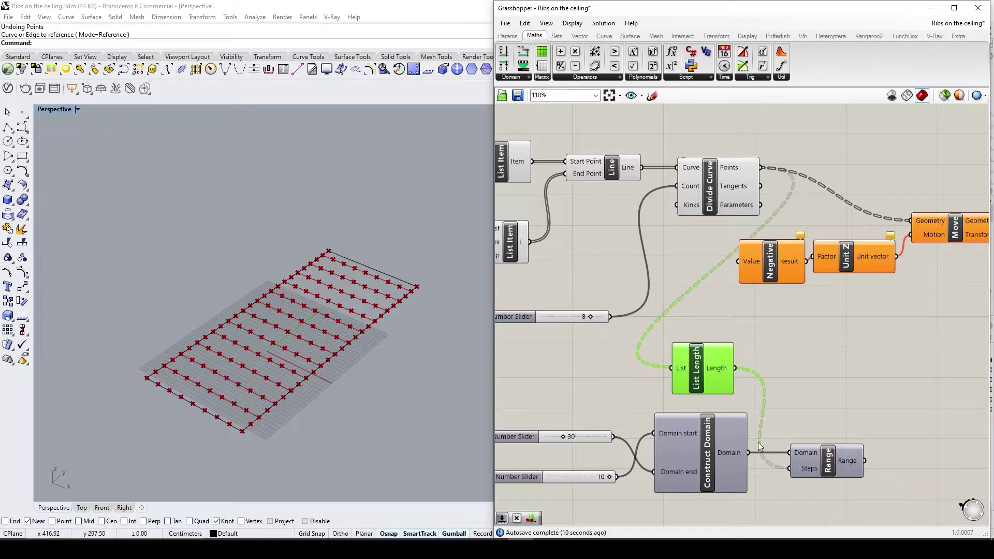
Feed the Line output into List Length instead of the division points, and check the Range values
right_drag(718, 361, 767, 417)
click(660, 224)
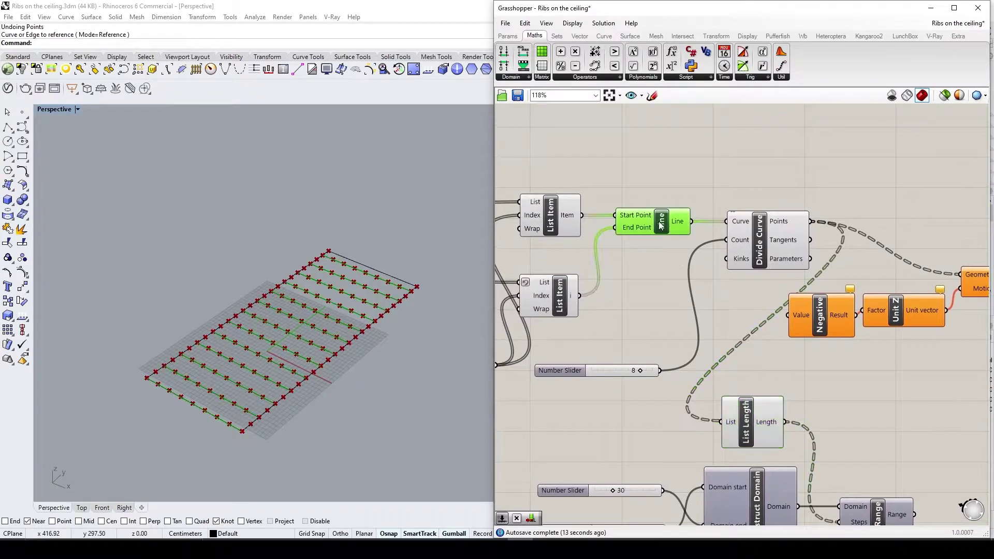
drag(707, 270, 721, 421)
right_drag(772, 425, 700, 352)
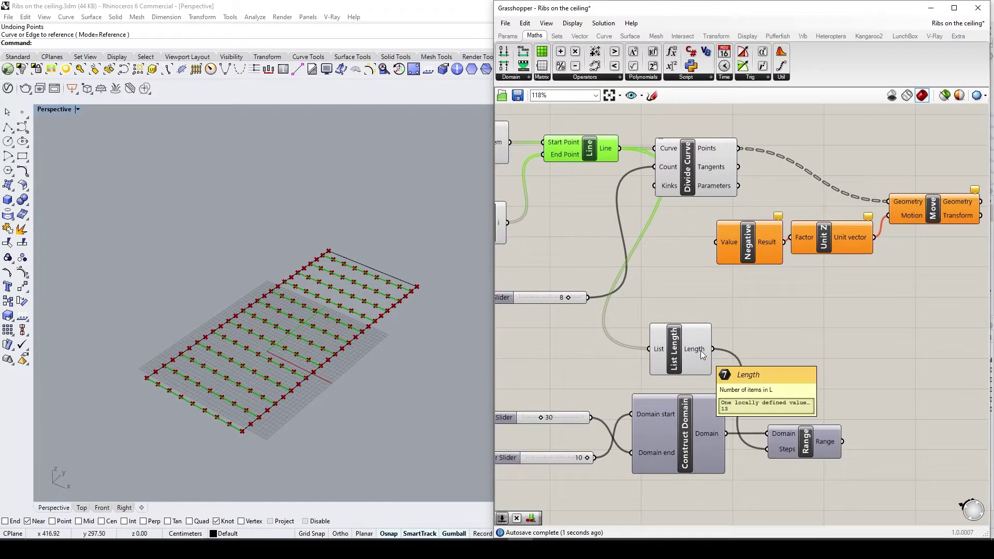
mouse_move(828, 443)
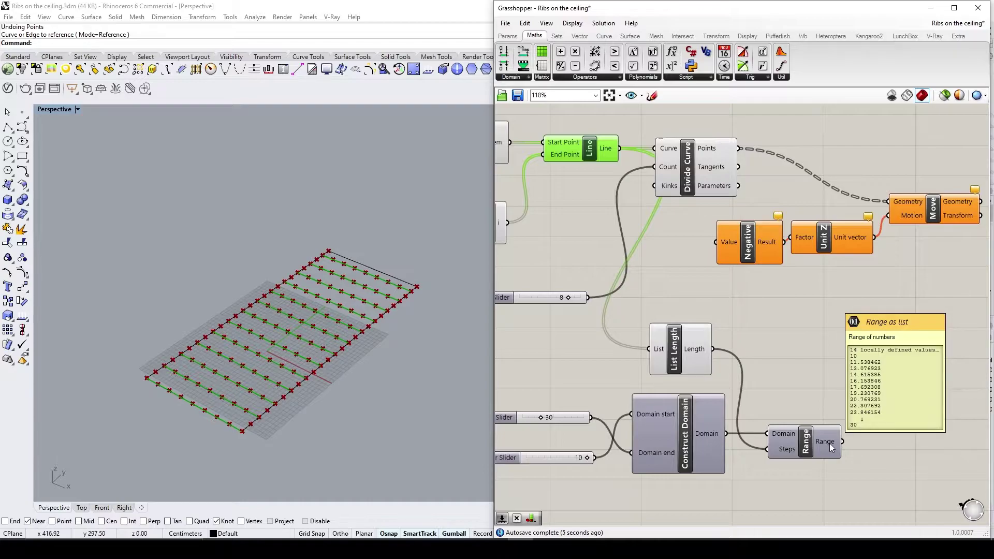
Connect the 8 slider to the Range Steps input in place of List Length and check the Range output
right_drag(725, 308, 758, 319)
click(756, 319)
drag(620, 309, 798, 462)
right_drag(846, 480, 771, 442)
click(771, 422)
scroll(805, 433, up, 2)
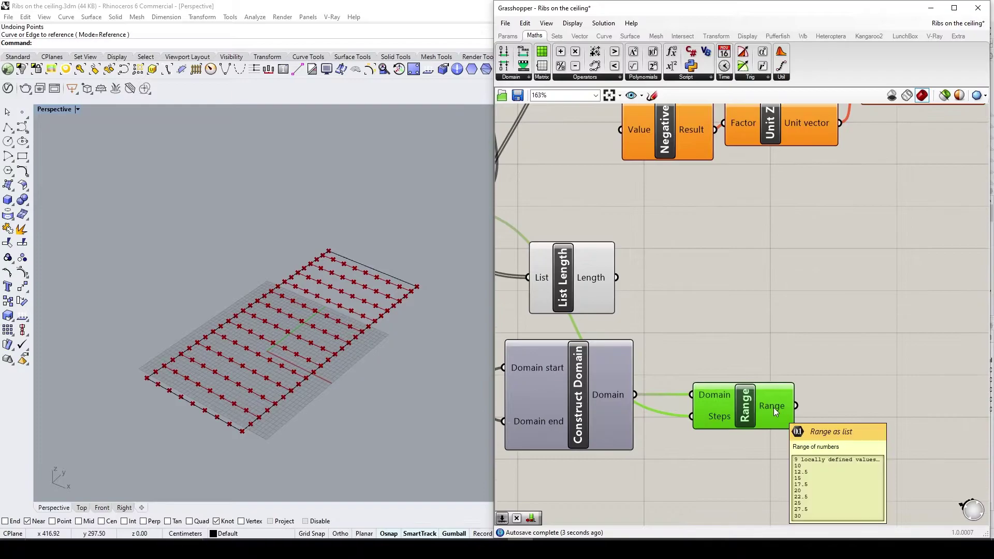
Connect the Range output to Negative's Value input and examine the moved points from the side
scroll(811, 476, down, 4)
mouse_move(806, 442)
mouse_down()
mouse_move(797, 425)
mouse_move(809, 433)
mouse_up()
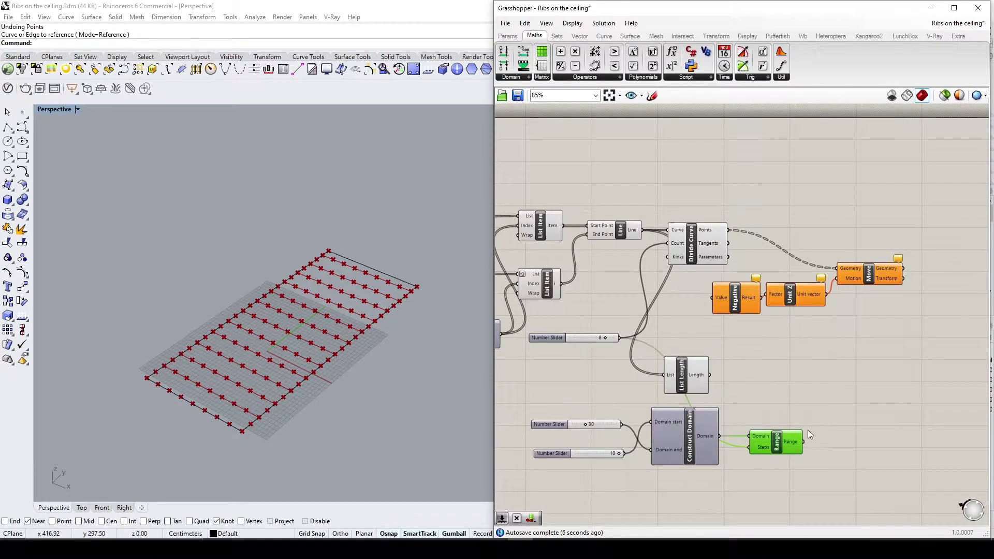
drag(711, 314, 712, 298)
drag(865, 304, 851, 279)
drag(744, 259, 713, 225)
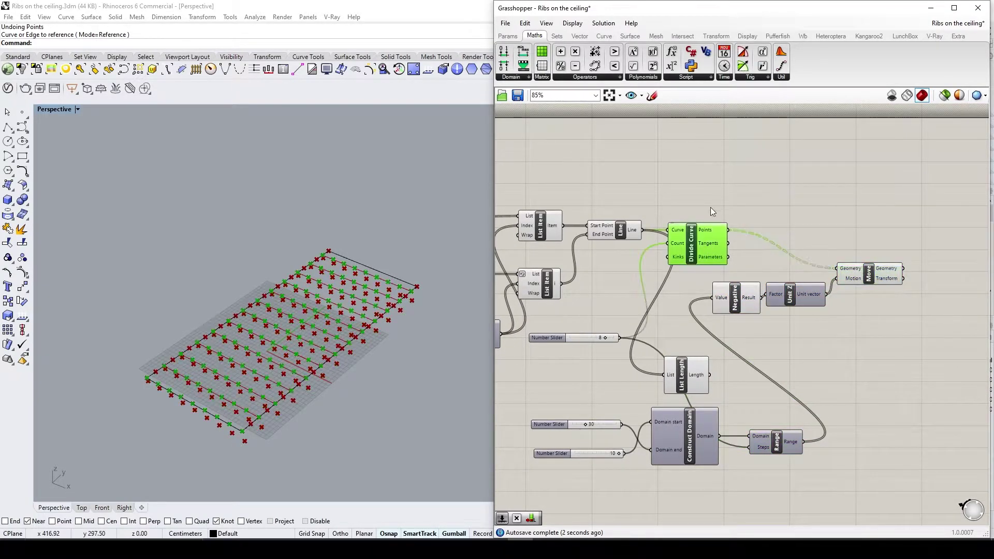
click(861, 273)
right_drag(481, 383, 394, 341)
Reconnect the domain sliders so 30 feeds Domain start and 10 feeds Domain end
right_drag(848, 455, 777, 423)
click(777, 424)
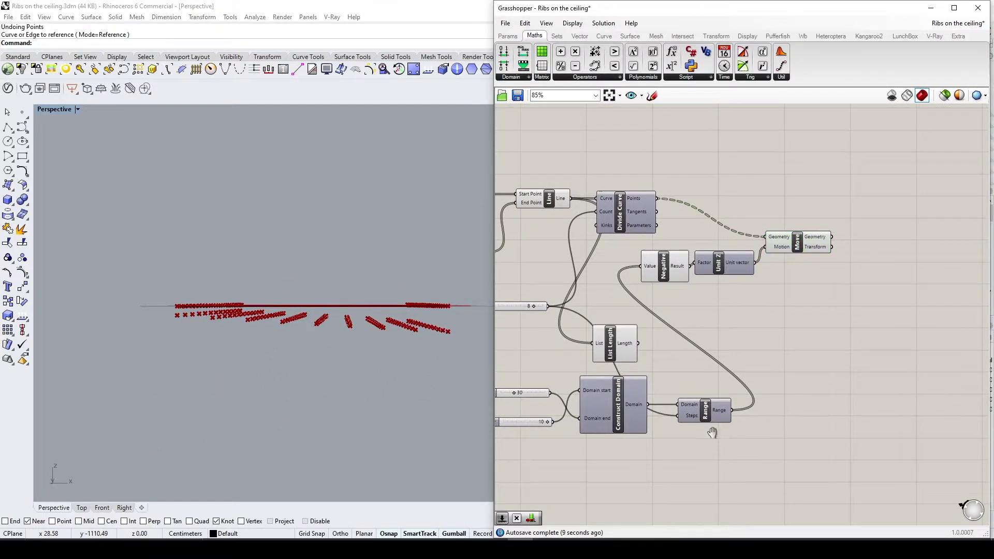
right_drag(690, 455, 762, 435)
scroll(598, 428, up, 3)
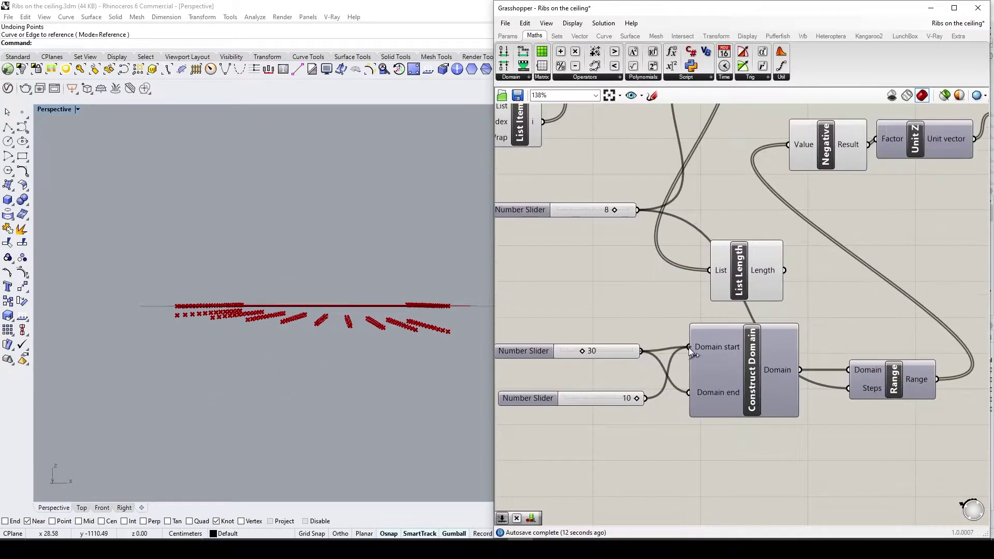
click(598, 376)
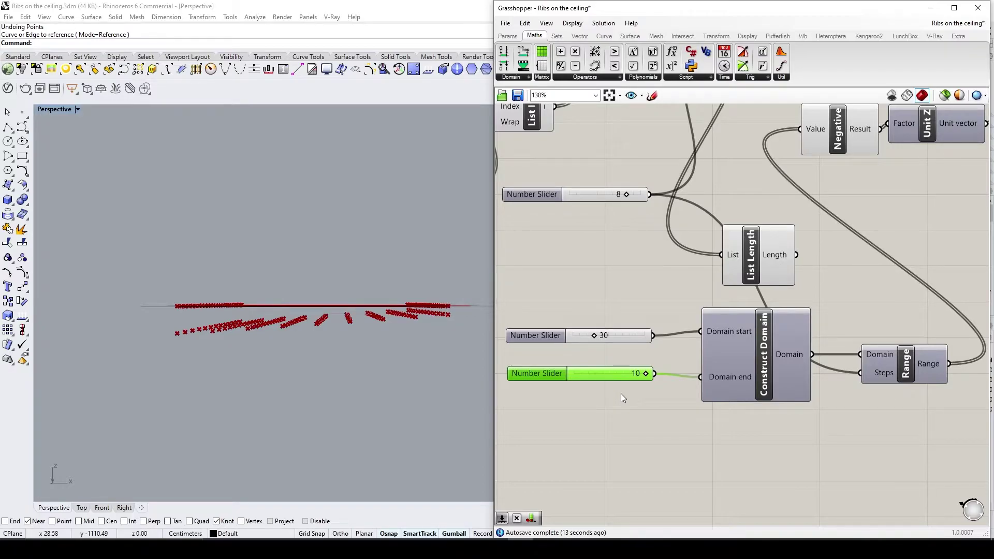
Duplicate Construct Domain below the original and give it reversed inputs, with 10 as Domain start and 30 as Domain end
click(623, 415)
right_drag(628, 419, 633, 375)
drag(739, 368, 638, 285)
click(759, 322)
alt+drag(760, 322, 760, 426)
click(663, 351)
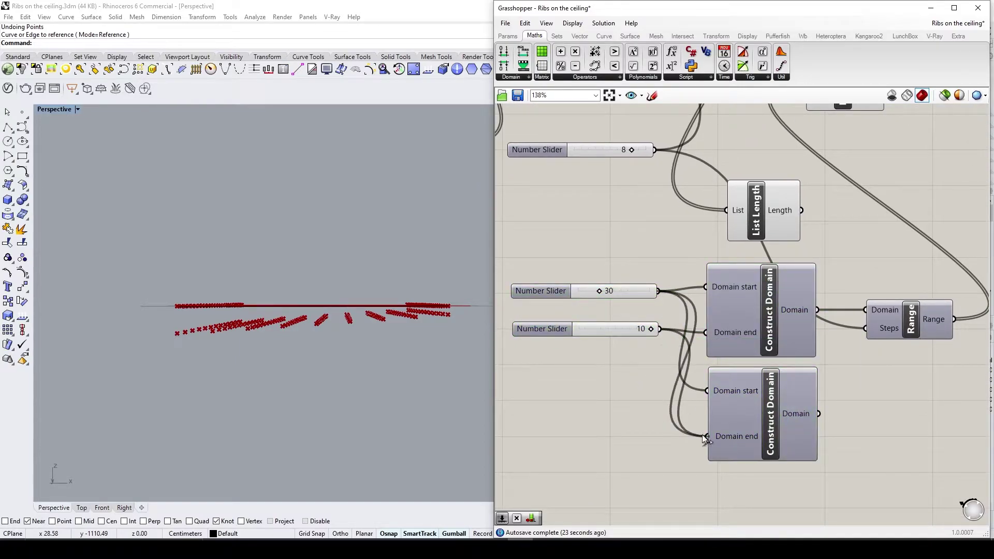
Duplicate the Range component below the original and connect the second Construct Domain to its Domain input
right_drag(851, 414, 753, 420)
click(799, 335)
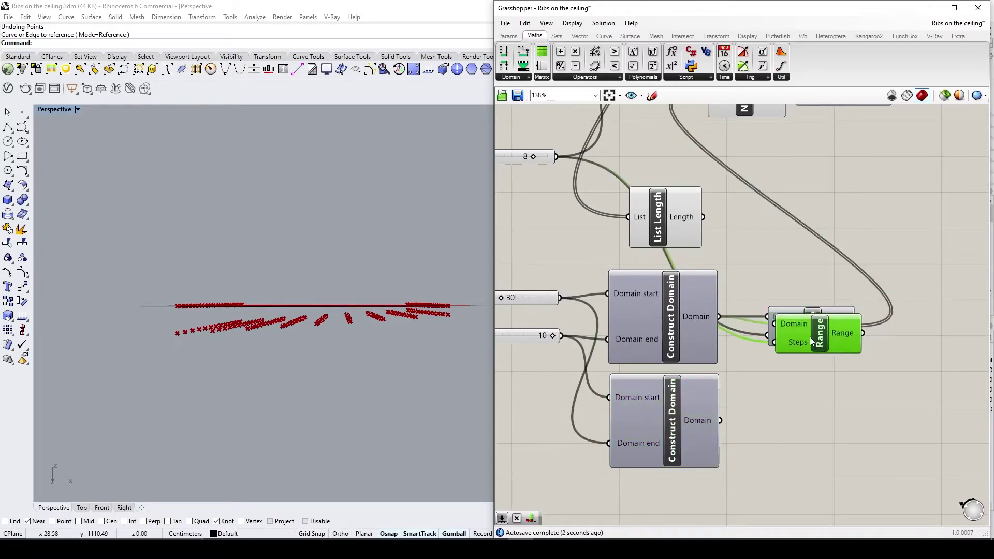
alt+drag(811, 337, 799, 405)
drag(721, 420, 767, 391)
click(782, 431)
right_drag(833, 406, 795, 427)
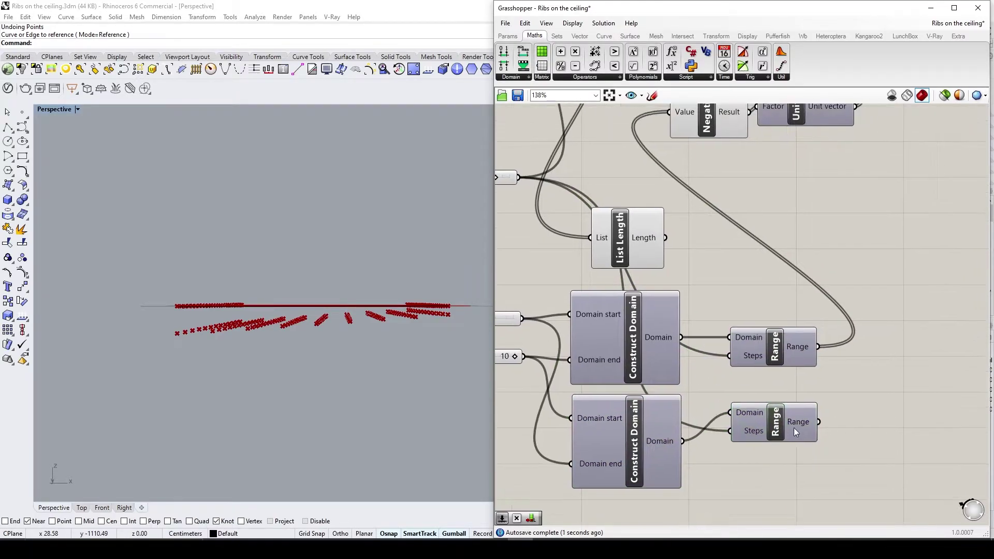
Delete the unused List Length component beside the domain components
right_drag(628, 245, 704, 331)
click(704, 331)
key(Delete)
Add a Division component that divides by 2 and connect the 8 slider to its A input
double_click(716, 325)
text(/2)
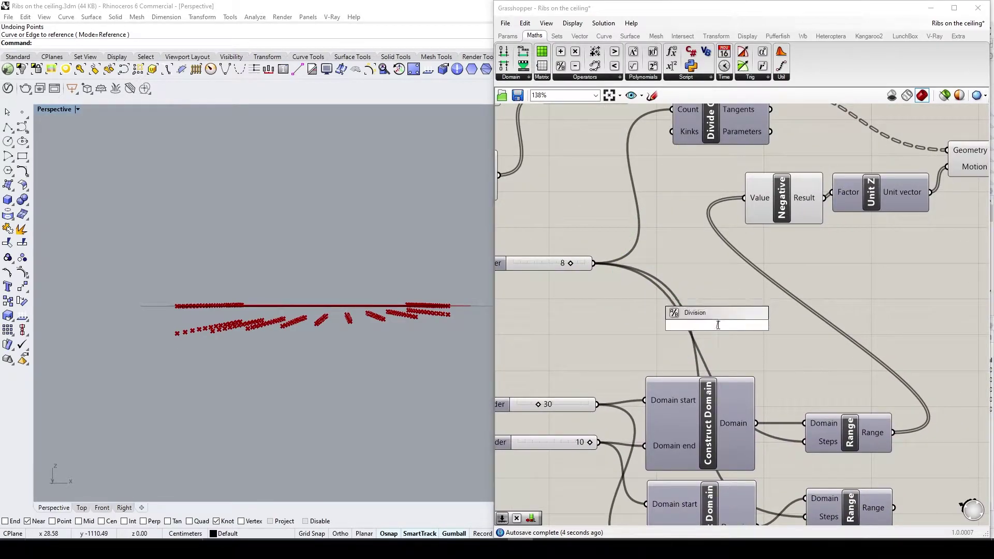
key(Return)
drag(594, 263, 684, 314)
Connect the Division result to the Steps inputs of both Range components and move the Ranges farther from the domains
right_drag(800, 365, 745, 297)
drag(694, 257, 751, 450)
click(797, 450)
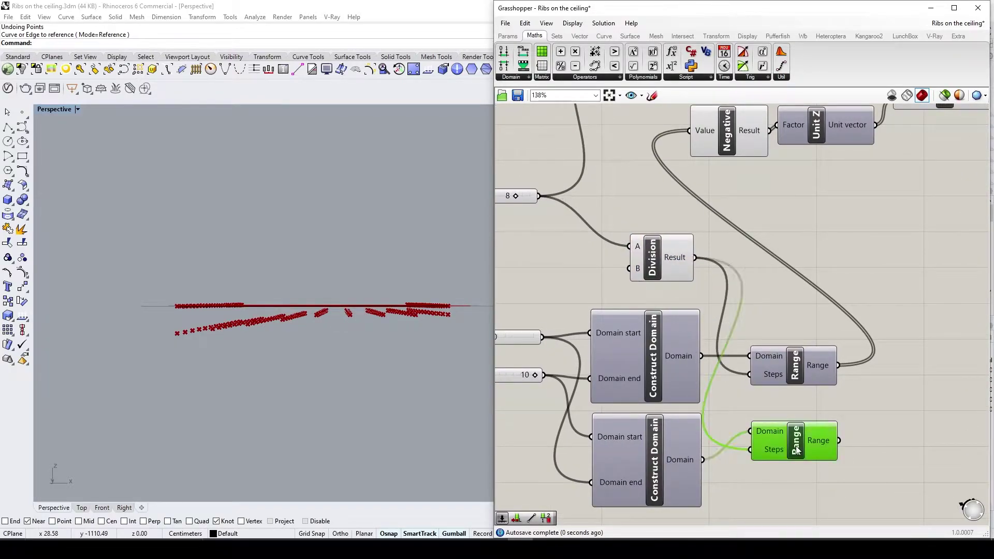
right_drag(797, 451, 773, 419)
drag(772, 420, 794, 417)
drag(762, 339, 781, 335)
click(688, 259)
right_drag(610, 246, 621, 228)
Add an Entwine component beside the two Range components and reduce it to two inputs
click(802, 313)
click(841, 380)
right_drag(866, 346, 810, 424)
double_click(854, 415)
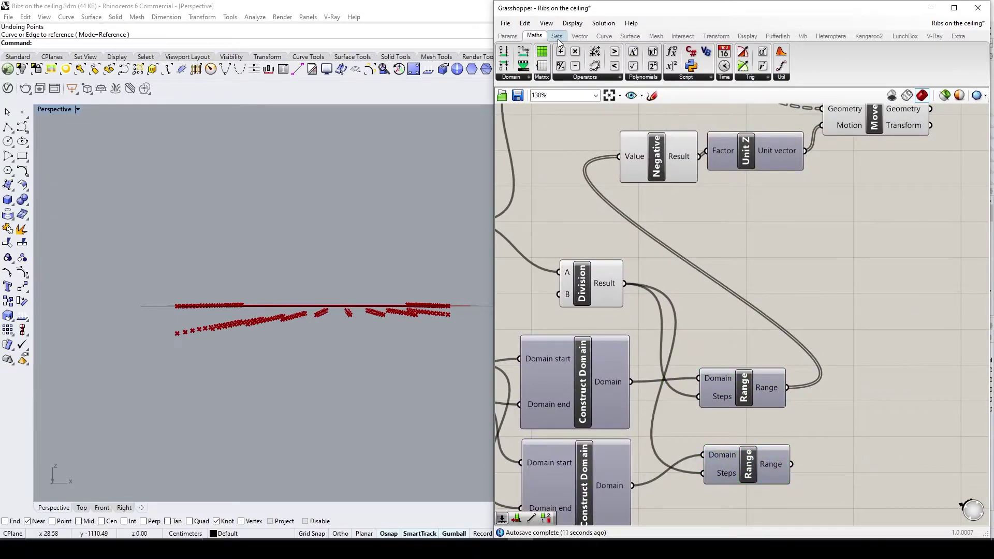
click(556, 36)
click(735, 77)
click(765, 155)
click(863, 395)
scroll(858, 420, up, 7)
click(861, 371)
Connect the upper Range to Entwine's {0;0} input, the lower Range to {0;1}, and the Entwine Result to Negative's Value
drag(623, 320, 781, 292)
scroll(754, 323, down, 3)
drag(684, 466, 772, 346)
scroll(760, 345, down, 4)
drag(844, 396, 593, 197)
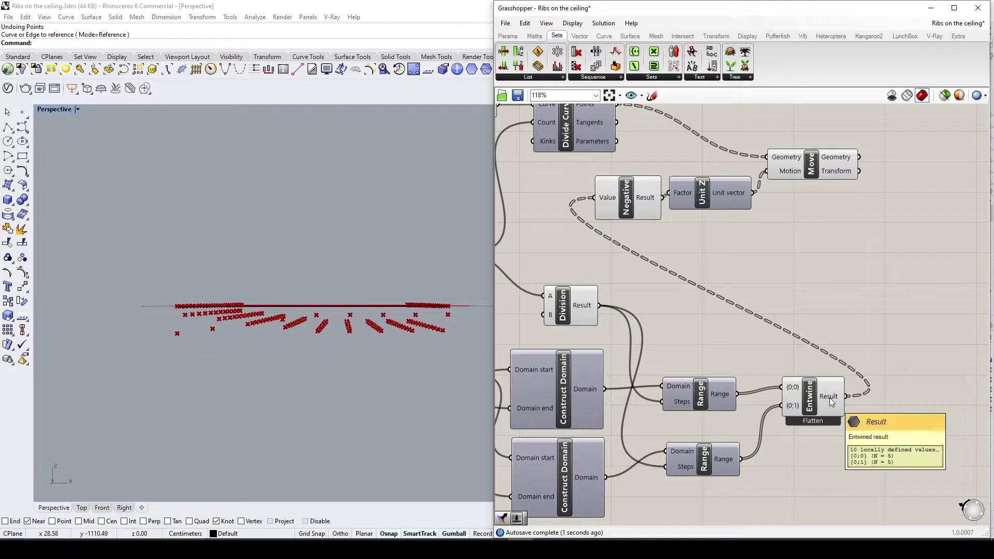
Move the Entwine component down slightly and flatten its Result output
drag(829, 404, 827, 434)
right_drag(389, 328, 392, 332)
right_click(824, 428)
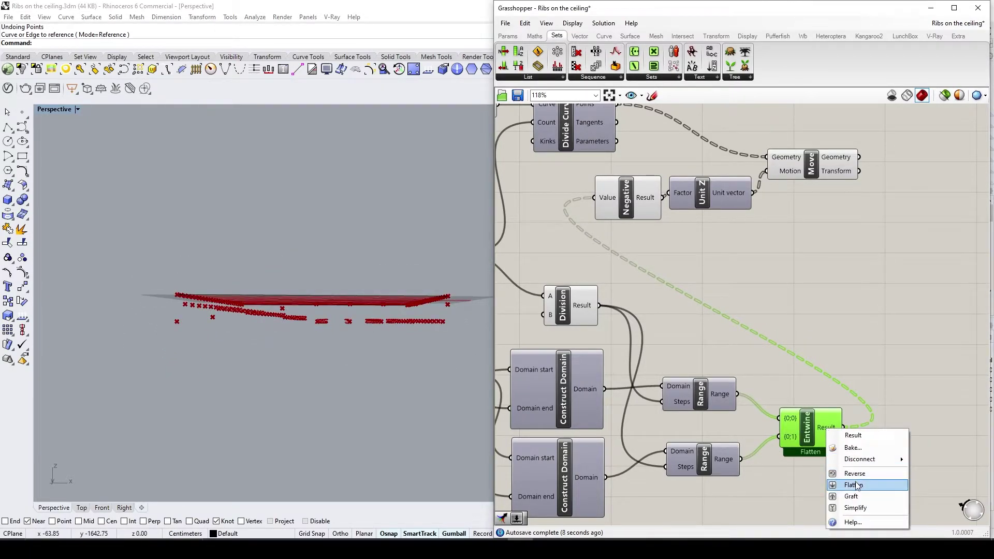
click(839, 484)
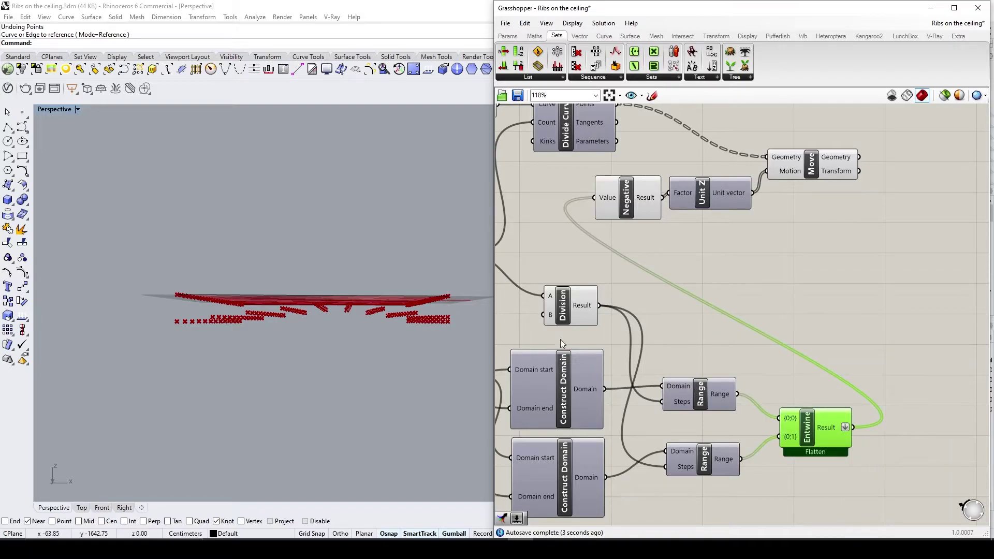
Check the values of the upper Range, shift the Division component slightly, and add a Subtraction component beside it
right_drag(724, 390, 782, 341)
right_drag(826, 417, 803, 396)
scroll(792, 405, up, 3)
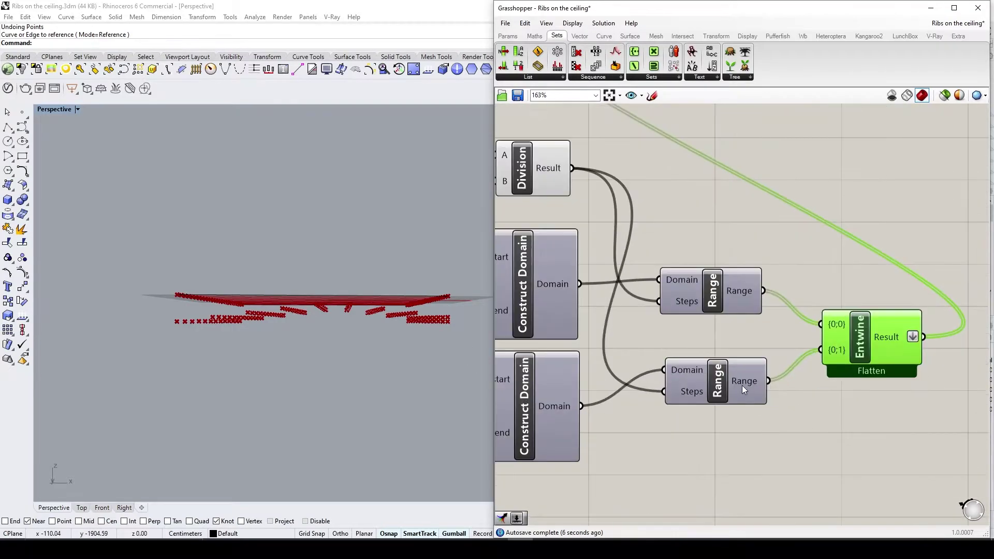
mouse_move(743, 384)
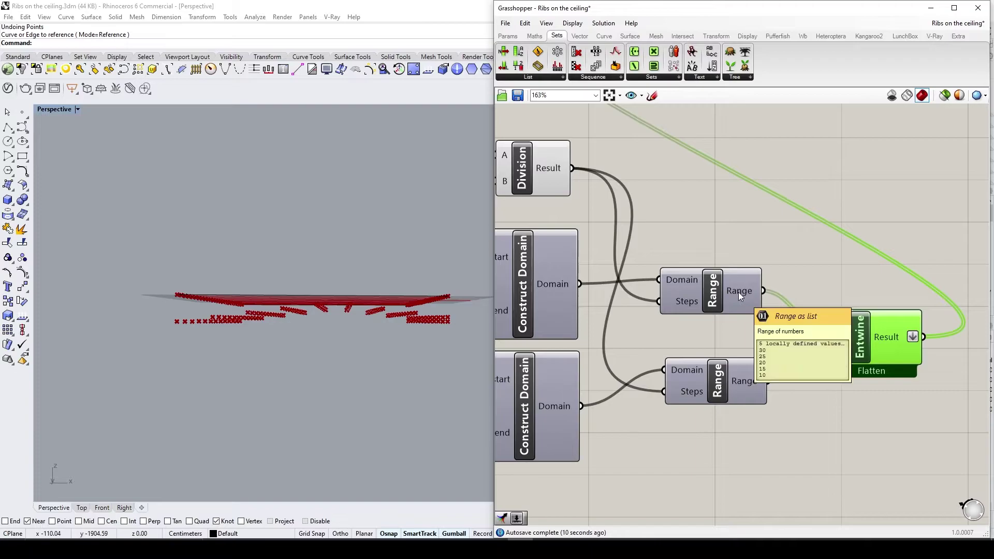
scroll(766, 407, down, 2)
right_drag(767, 408, 792, 404)
drag(654, 278, 639, 275)
right_drag(659, 294, 691, 305)
mouse_move(669, 275)
double_click(730, 270)
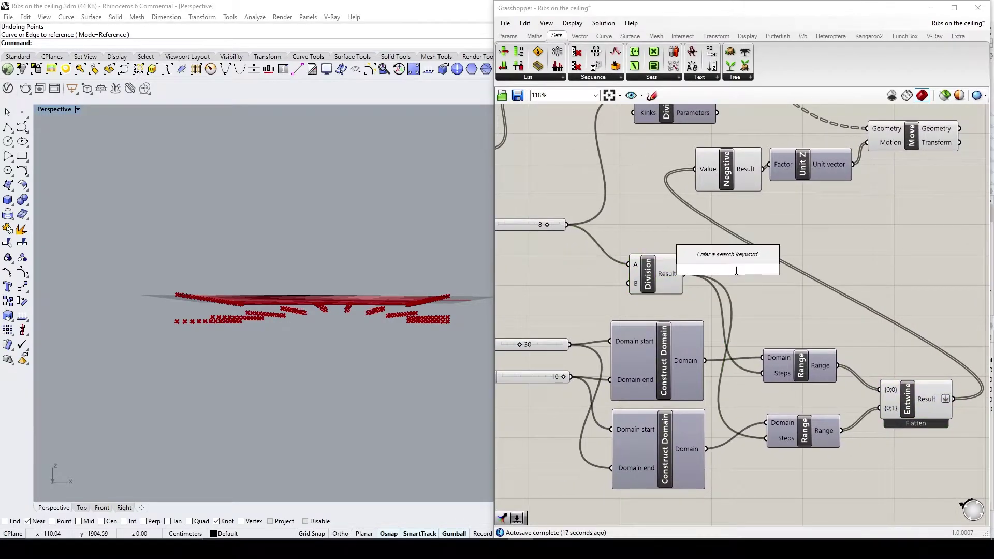
text(-)
key(Return)
Connect the Division Result to Subtraction's A and the lower Range's Steps, and the Subtraction Result to the upper Range's Steps
drag(683, 273, 764, 372)
drag(756, 269, 774, 438)
right_drag(404, 350, 404, 339)
click(903, 405)
click(813, 338)
drag(685, 275, 765, 439)
right_drag(399, 311, 382, 288)
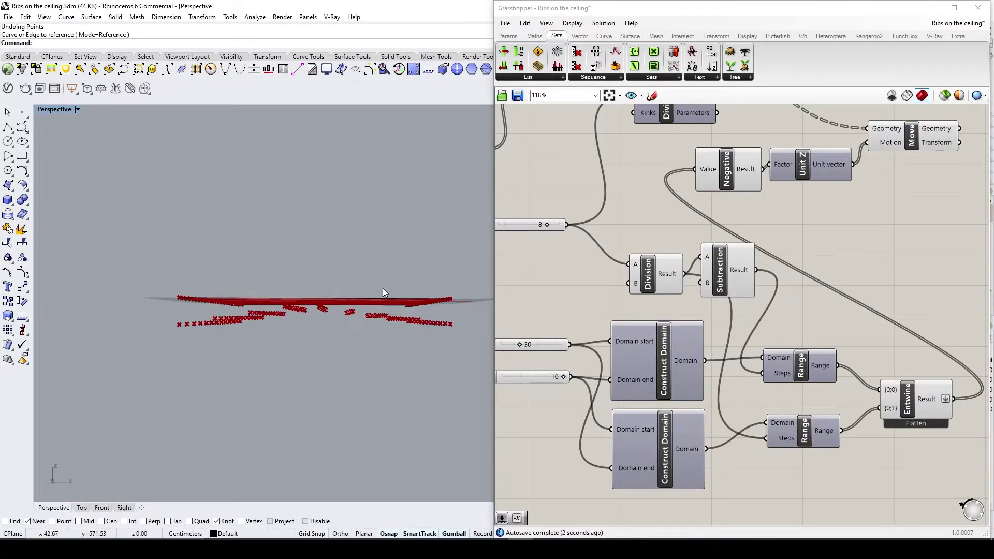
Tidy the layout by shifting the domain, Range and Entwine group down slightly and aligning the Move component with Divide Curve's Points
drag(906, 406, 888, 404)
right_drag(895, 453, 781, 445)
click(780, 445)
right_drag(357, 356, 309, 313)
scroll(879, 380, down, 6)
scroll(825, 412, up, 3)
drag(898, 274, 634, 418)
drag(720, 352, 718, 365)
click(803, 321)
right_drag(862, 207, 818, 232)
scroll(819, 232, up, 2)
drag(819, 232, 822, 189)
Add a Nurbs Curve component and connect Move's Geometry output to its Vertices input
right_drag(837, 254, 758, 315)
double_click(850, 243)
text(nurb)
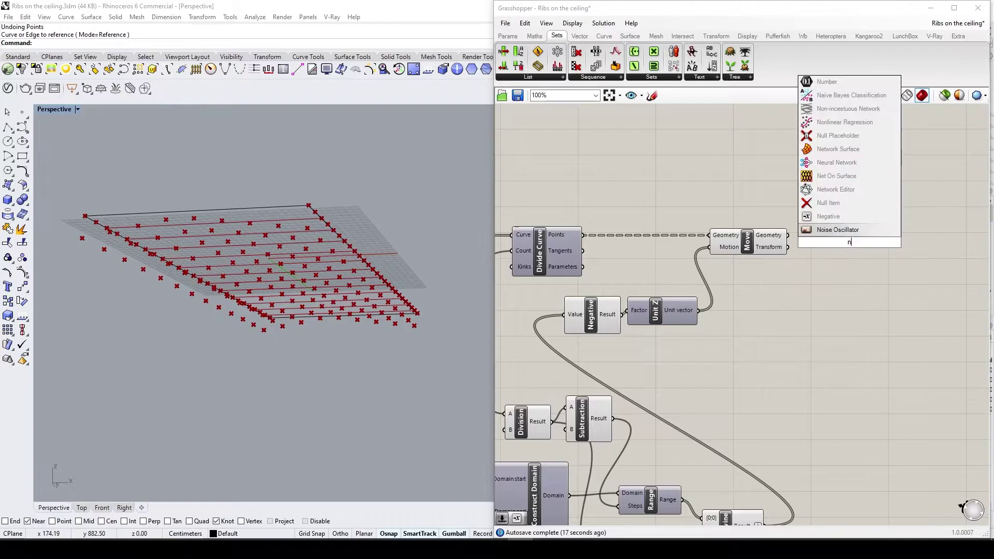
key(Return)
drag(789, 234, 843, 260)
click(805, 305)
Examine the points that the lower Divide Curve places along the rectangle's long edge
scroll(805, 307, down, 3)
right_drag(798, 364, 895, 316)
scroll(833, 325, down, 1)
right_drag(703, 322, 784, 307)
scroll(652, 252, up, 5)
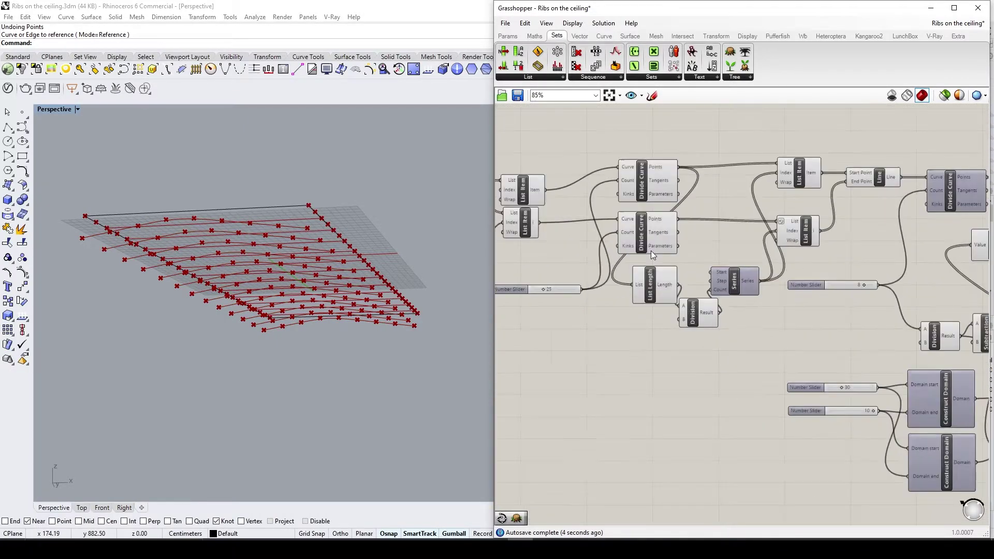
click(652, 250)
right_drag(414, 306, 287, 403)
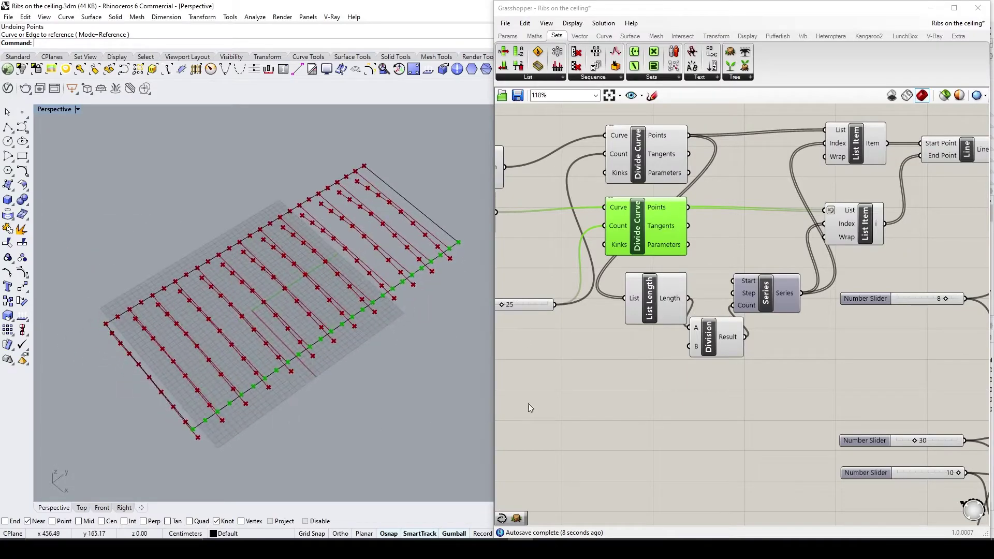
scroll(574, 282, down, 4)
scroll(744, 273, up, 2)
right_drag(743, 272, 637, 249)
scroll(637, 249, down, 3)
Duplicate the List Item, Line, Divide Curve, Negative, Unit Z, Move and Nurbs Curve chain below the existing definition
click(906, 166)
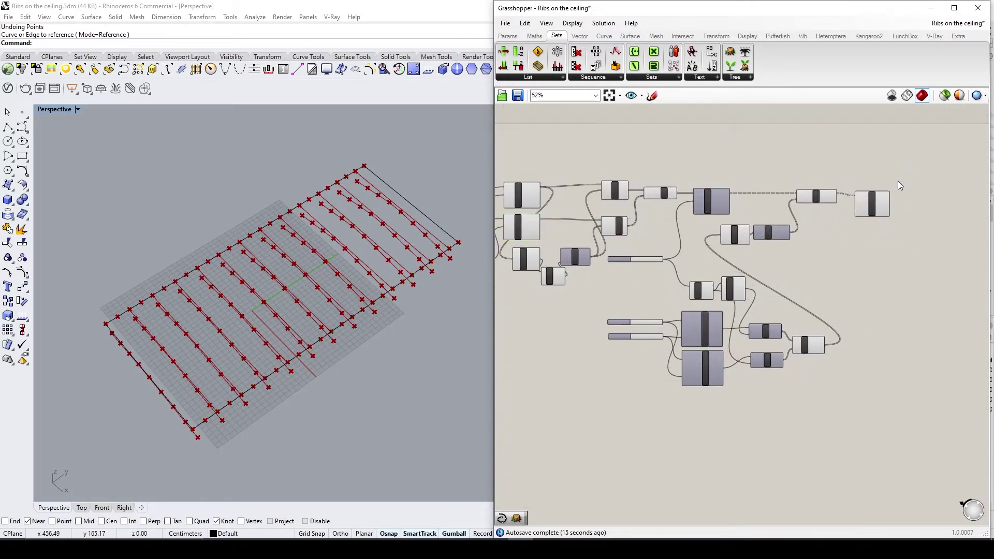
scroll(903, 176, up, 1)
drag(915, 169, 558, 261)
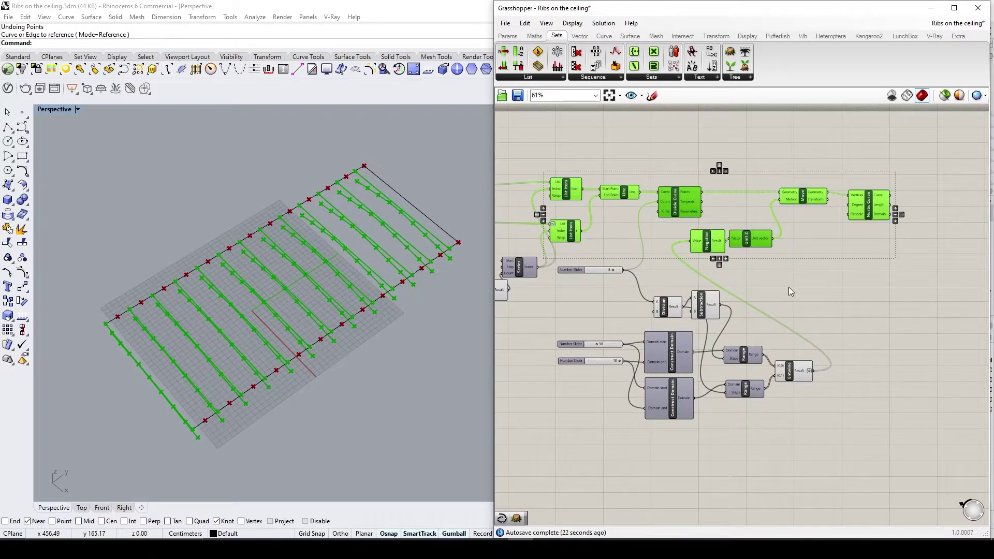
right_drag(788, 288, 792, 232)
alt+drag(689, 134, 702, 404)
click(702, 404)
right_drag(703, 415, 724, 365)
scroll(619, 360, up, 1)
Add a Number Slider, connect it to the Index of the upper copied List Item, and set it to 1
click(594, 357)
scroll(594, 362, up, 3)
right_drag(593, 414, 695, 445)
scroll(695, 346, down, 6)
scroll(679, 318, up, 4)
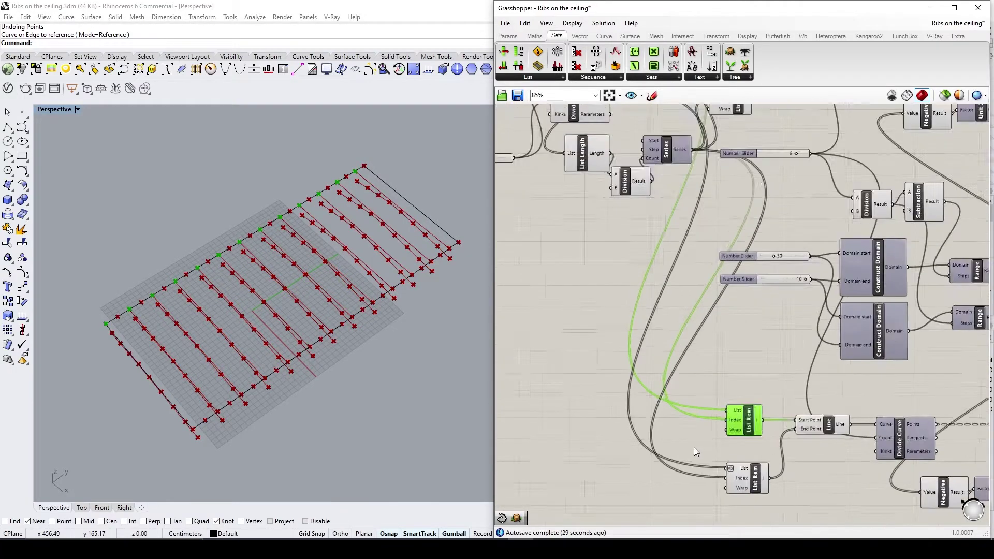
scroll(695, 445, up, 1)
double_click(675, 441)
text(2)
key(Return)
scroll(730, 445, up, 2)
drag(724, 441, 730, 405)
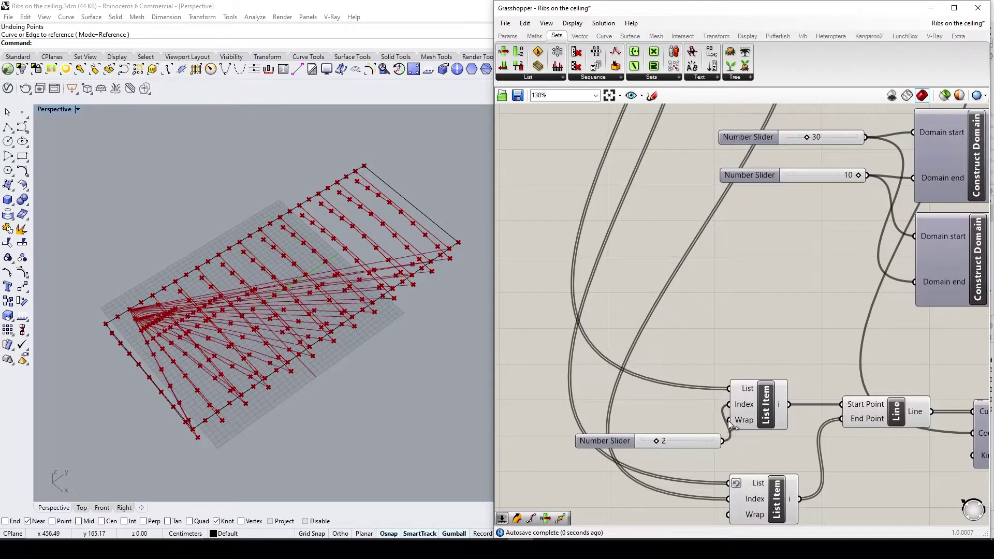
drag(655, 440, 667, 435)
Add a Number Slider with value 3 and connect it to the Index of the lower copied List Item
right_drag(698, 455, 694, 422)
double_click(668, 422)
text(3)
key(Return)
drag(686, 419, 725, 465)
click(756, 458)
click(761, 388)
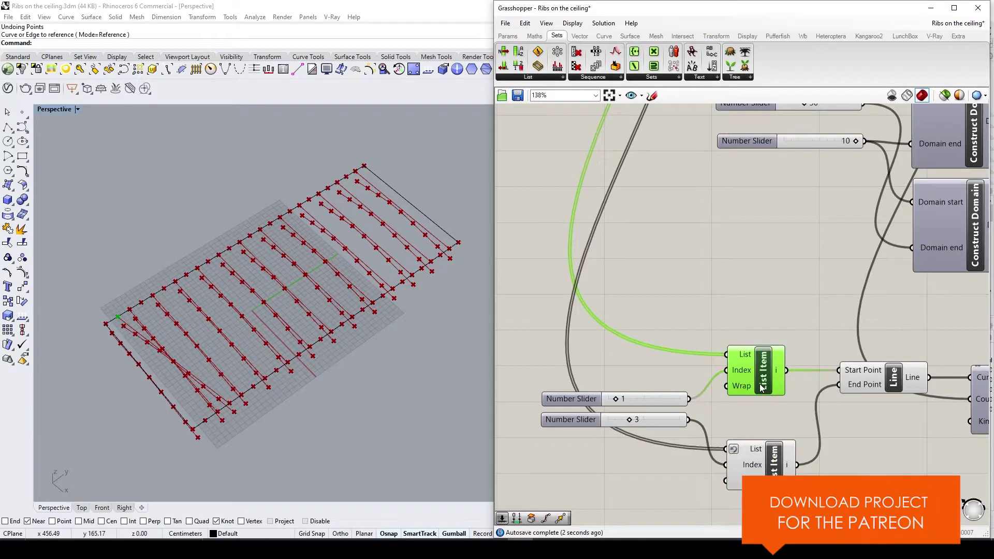
Delete the two Number Sliders feeding the copied List Items
click(764, 427)
scroll(693, 417, down, 4)
right_drag(654, 332, 713, 354)
drag(670, 426, 656, 469)
key(Delete)
Copy the Series component beside the copied List Items, connect it to their Index inputs, and set its Start to 1
click(719, 204)
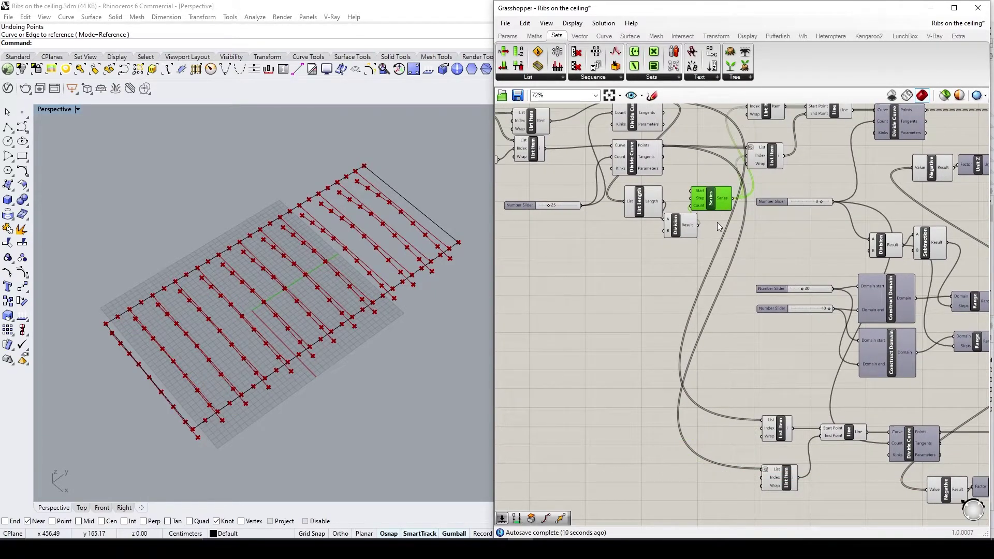
drag(719, 205, 774, 500)
scroll(739, 433, up, 4)
right_click(662, 420)
mouse_move(710, 457)
click(798, 458)
text(1)
click(798, 470)
click(805, 420)
click(823, 482)
Examine the second set of rib curves from the copied Nurbs Curve in the perspective view
scroll(825, 464, down, 5)
right_drag(825, 465, 579, 415)
click(864, 410)
right_drag(378, 371, 321, 271)
scroll(767, 369, up, 3)
right_drag(864, 342, 815, 352)
scroll(814, 352, down, 2)
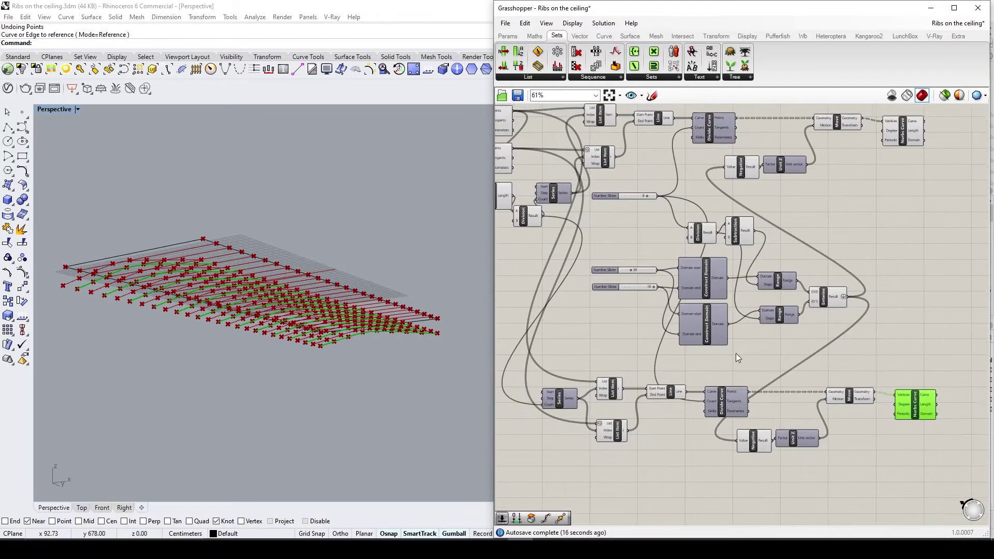
Copy the two domain sliders with their Construct Domain, Range and Entwine components and place the copies below the second rib chain
scroll(735, 353, up, 1)
right_drag(735, 353, 734, 390)
drag(836, 356, 603, 282)
right_drag(779, 378, 777, 308)
key(ctrl+c)
key(ctrl+v)
drag(697, 252, 703, 496)
right_drag(880, 469, 849, 395)
click(849, 394)
Connect the copied Entwine's Result to the Value input of the copied Negative component
mouse_move(815, 357)
right_down()
mouse_move(768, 425)
mouse_move(829, 371)
right_up()
scroll(768, 424, down, 2)
scroll(841, 170, up, 1)
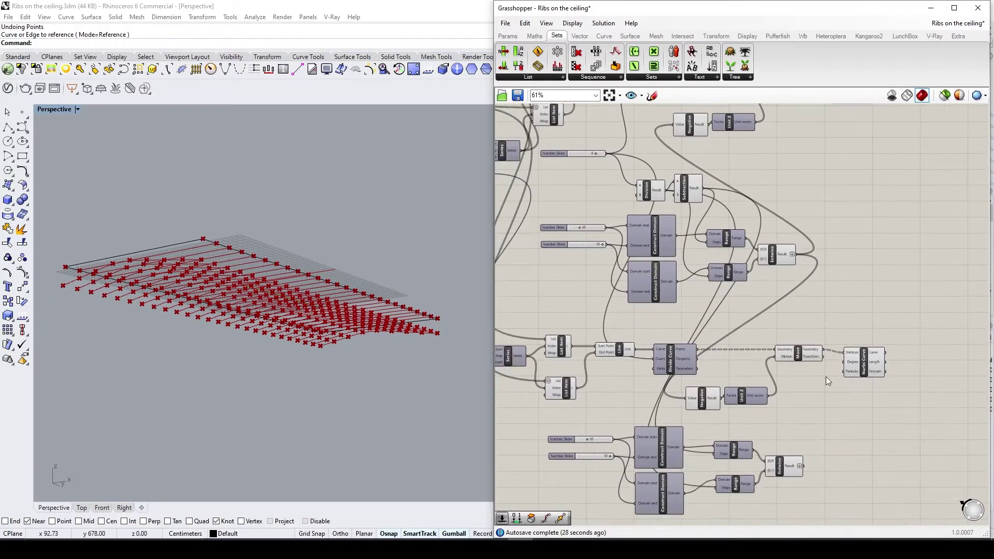
scroll(779, 424, up, 4)
drag(830, 503, 604, 374)
scroll(671, 443, down, 3)
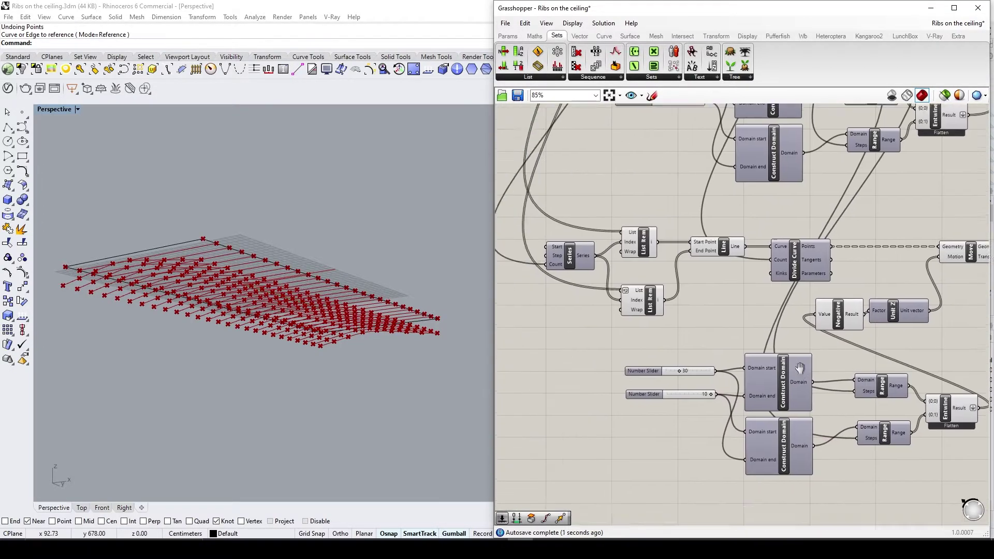
Set the upper copied domain slider to 16 and reduce the value of the lower copied slider
scroll(706, 368, up, 5)
drag(654, 323, 639, 323)
right_drag(289, 349, 324, 323)
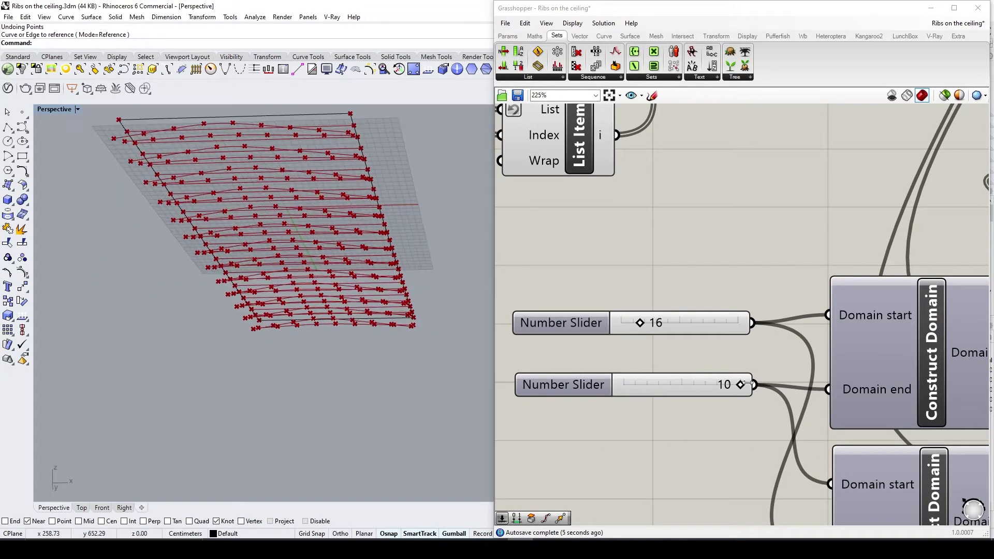
drag(741, 385, 719, 384)
Compare the rib curves of the upper and lower Nurbs Curve components in the perspective view
scroll(710, 400, down, 5)
right_drag(750, 417, 611, 428)
right_drag(890, 370, 810, 488)
click(812, 411)
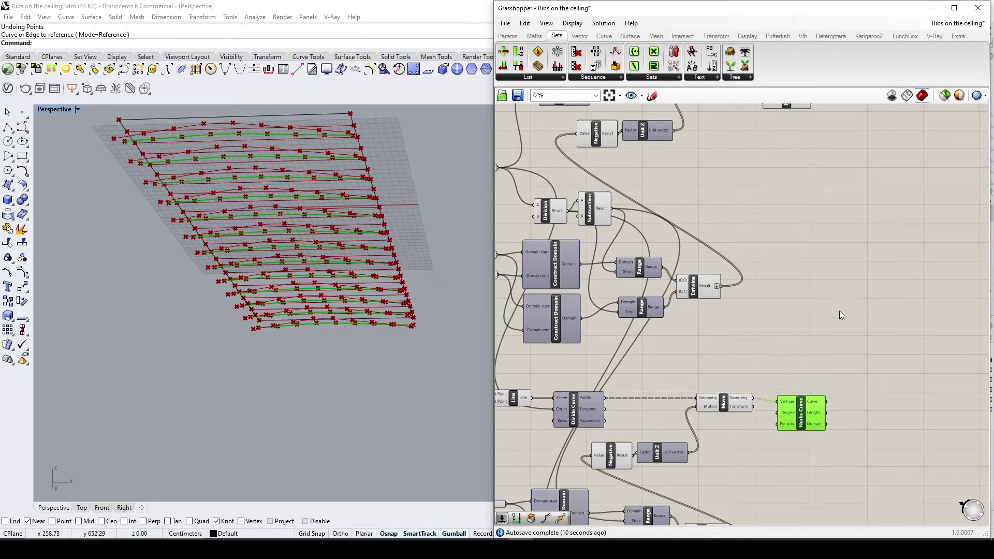
right_drag(829, 305, 802, 363)
scroll(797, 352, down, 2)
click(707, 184)
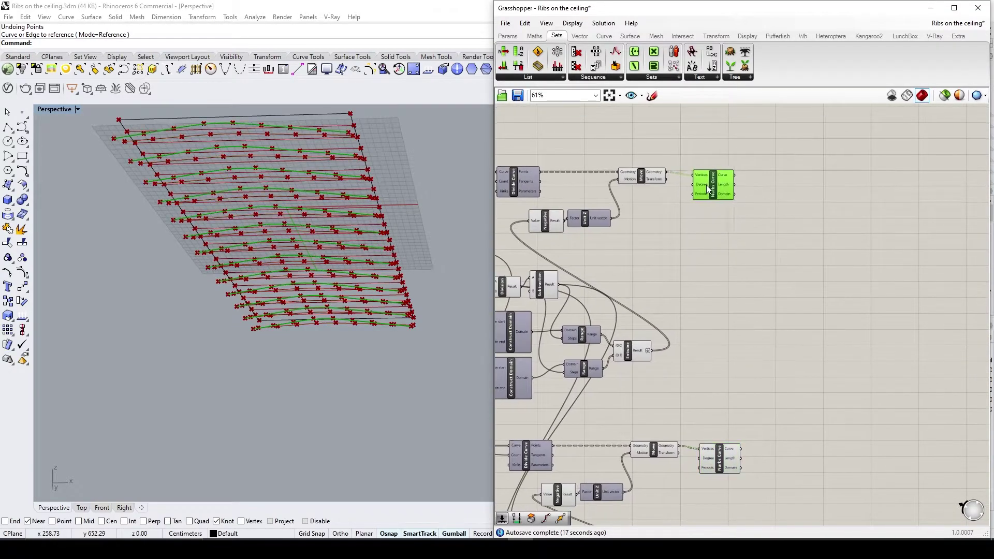
click(787, 325)
right_drag(787, 327, 766, 334)
click(698, 190)
right_drag(407, 291, 276, 197)
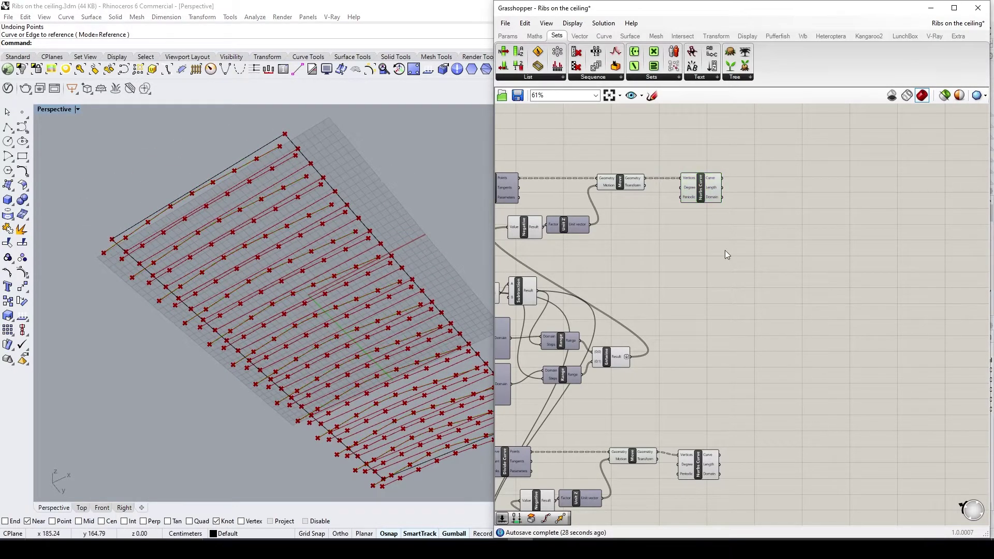
click(707, 464)
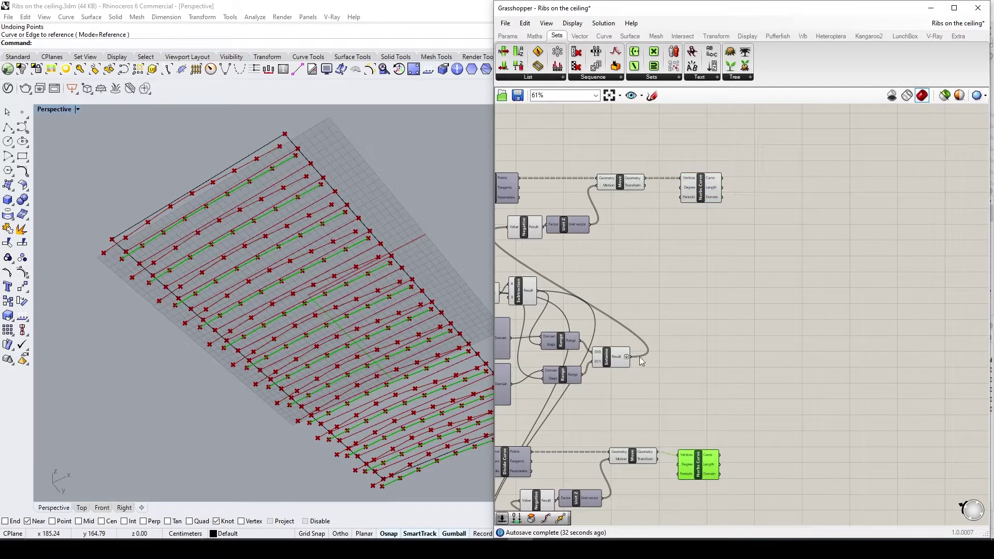
Turn off the preview of all components in the definition except the two Nurbs Curve components
scroll(765, 226, down, 4)
drag(771, 202, 567, 473)
right_click(576, 424)
click(591, 394)
click(616, 401)
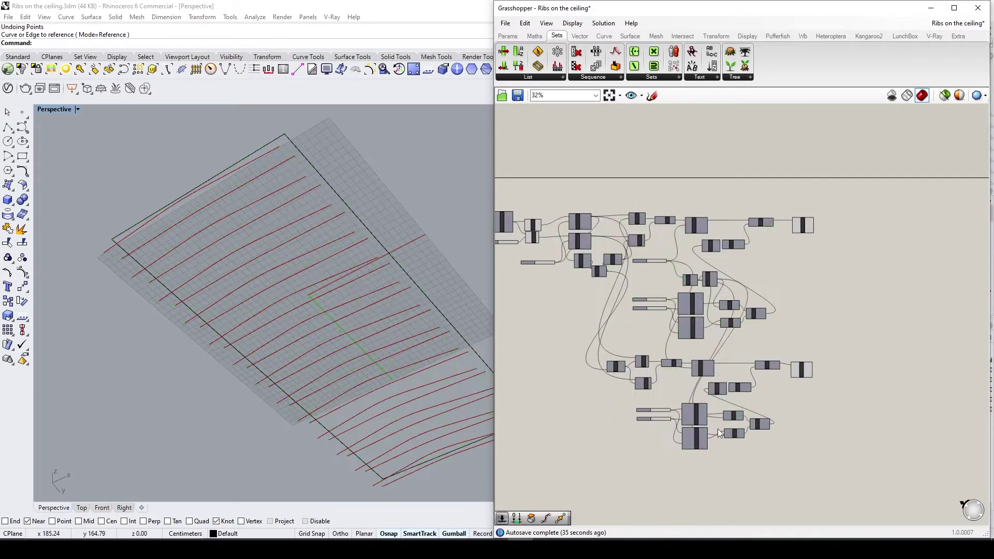
Add a Loft component beyond the two Nurbs Curve components
scroll(809, 392, up, 2)
click(805, 367)
right_drag(834, 358, 719, 388)
double_click(771, 303)
text(lof)
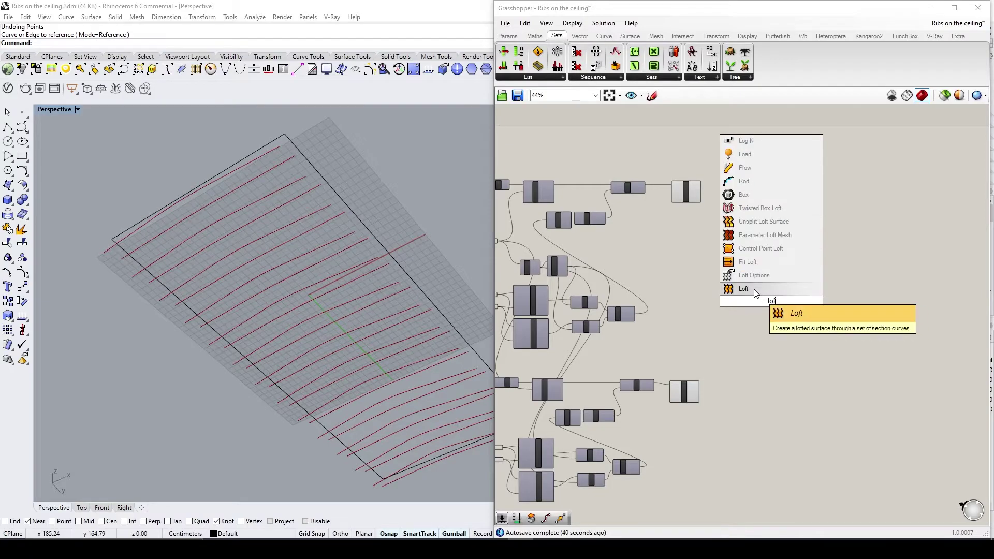
click(754, 293)
Connect the Curve outputs of both Nurbs Curve components to Loft's Curves input and inspect the surfaces
scroll(756, 311, up, 3)
right_drag(685, 145, 675, 202)
drag(655, 160, 750, 346)
shift+drag(653, 485, 750, 346)
click(770, 353)
right_drag(430, 316, 280, 368)
scroll(280, 368, up, 3)
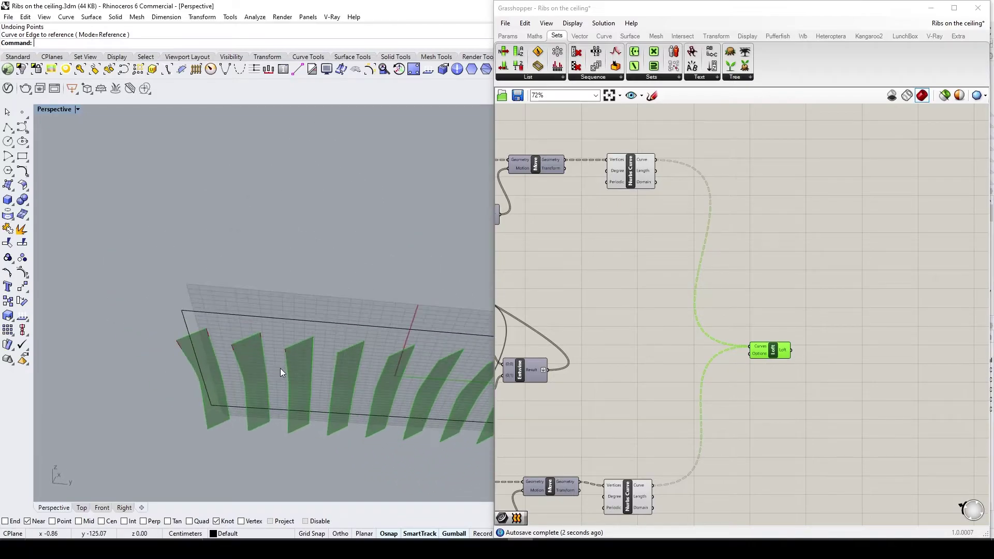
right_drag(358, 407, 539, 388)
Flatten Loft's Curves input and inspect the lofted surface in the perspective view
click(701, 442)
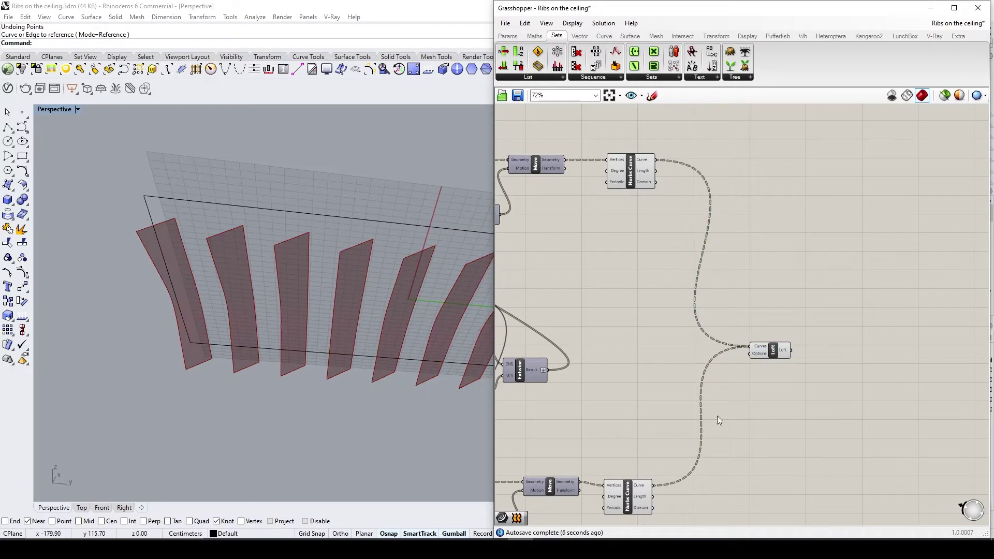
right_click(754, 345)
click(786, 411)
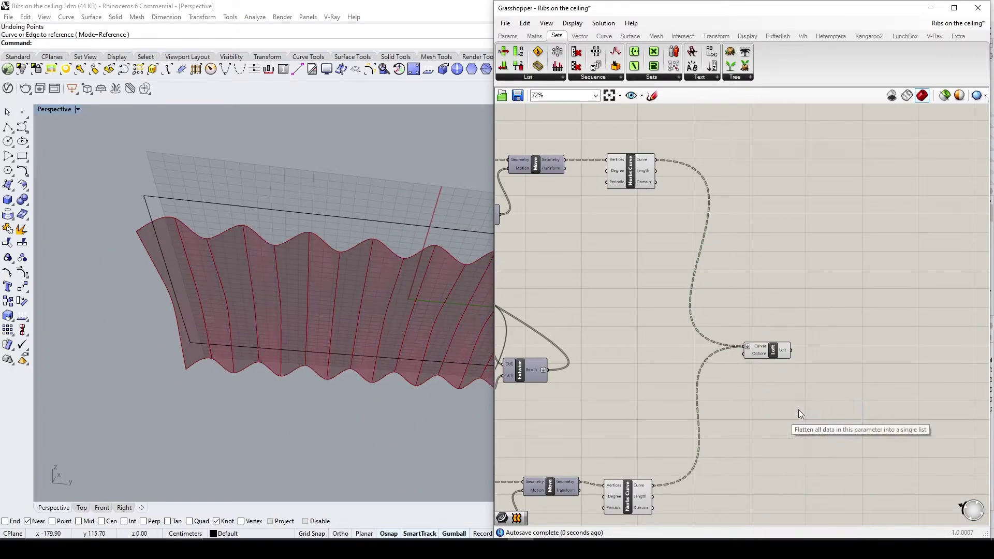
click(774, 353)
right_drag(246, 310, 359, 329)
click(723, 406)
right_drag(724, 407, 792, 382)
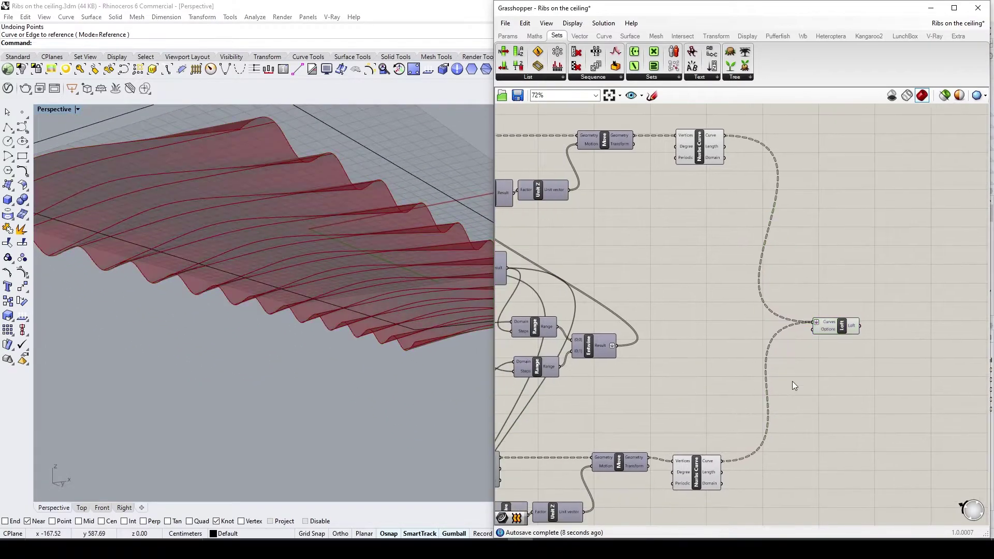
scroll(397, 326, down, 4)
right_drag(595, 369, 686, 350)
scroll(561, 388, up, 2)
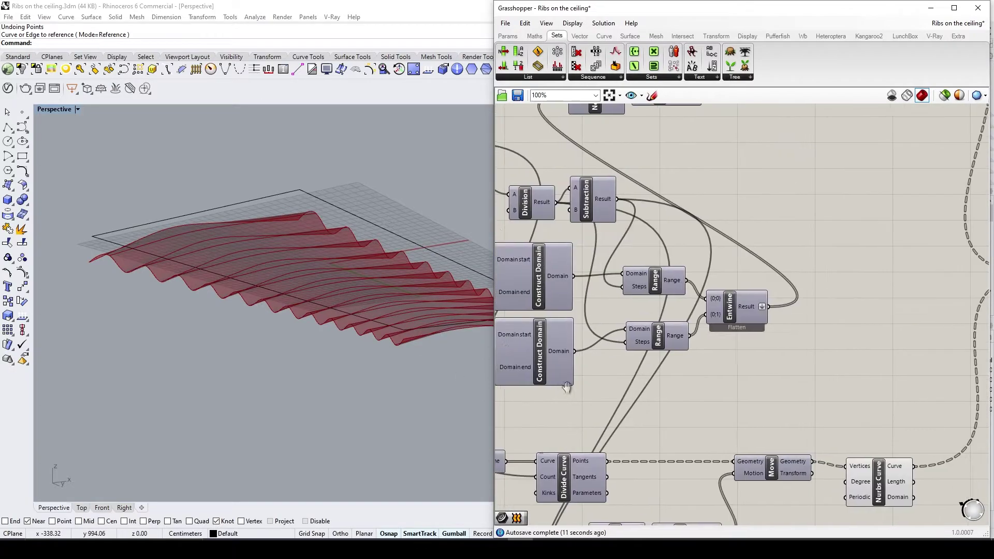
Raise a domain-value slider feeding the upper pair of Construct Domain components to deepen the surface waves
right_drag(561, 388, 745, 381)
scroll(601, 268, up, 5)
drag(597, 241, 614, 241)
scroll(684, 353, down, 6)
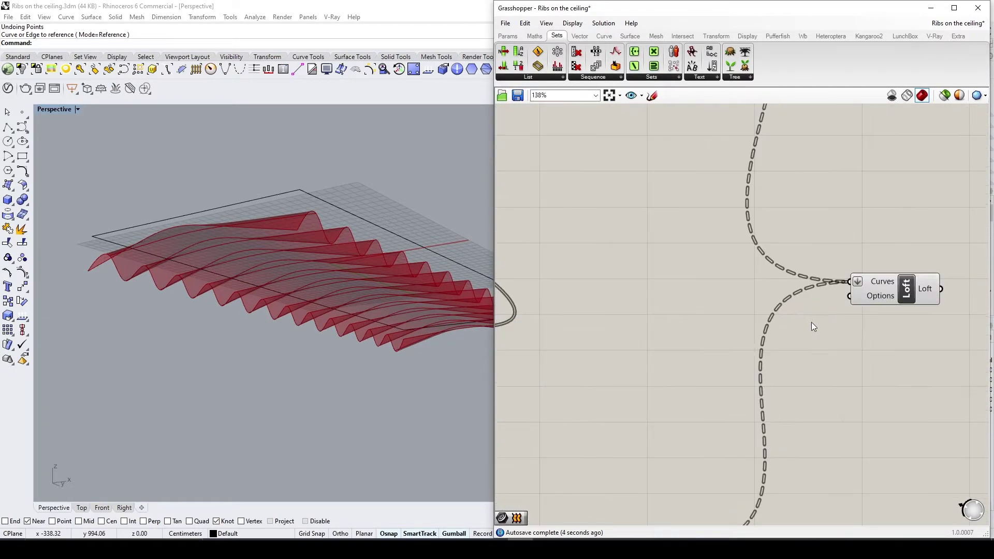
Add a Loft Options component beside Loft and connect its output to Loft's Options input
double_click(710, 334)
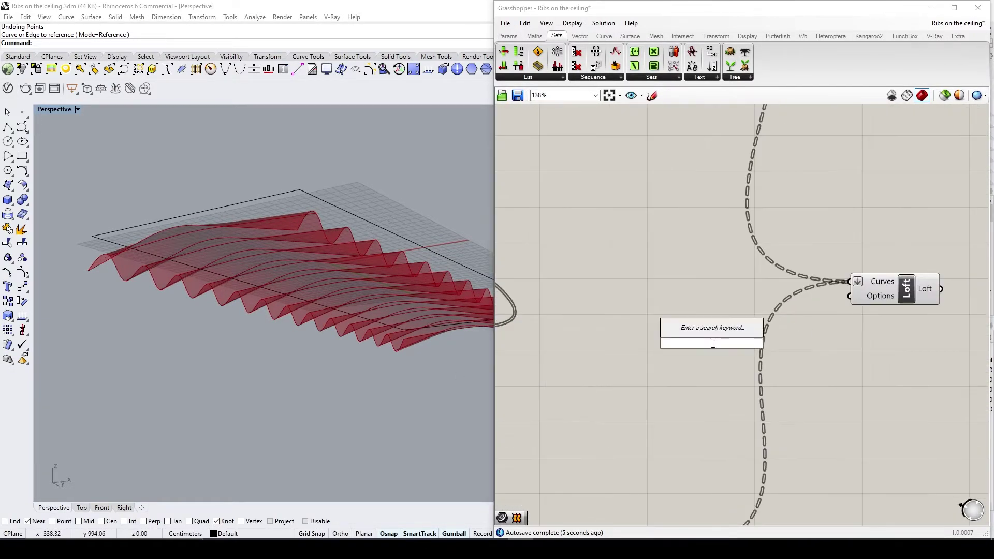
text(loft)
click(699, 318)
drag(758, 343, 848, 295)
drag(745, 356, 784, 328)
right_drag(722, 374, 759, 372)
Add a number slider with value 25 and connect it to the Rebuild input of Loft Options
double_click(667, 345)
text(25)
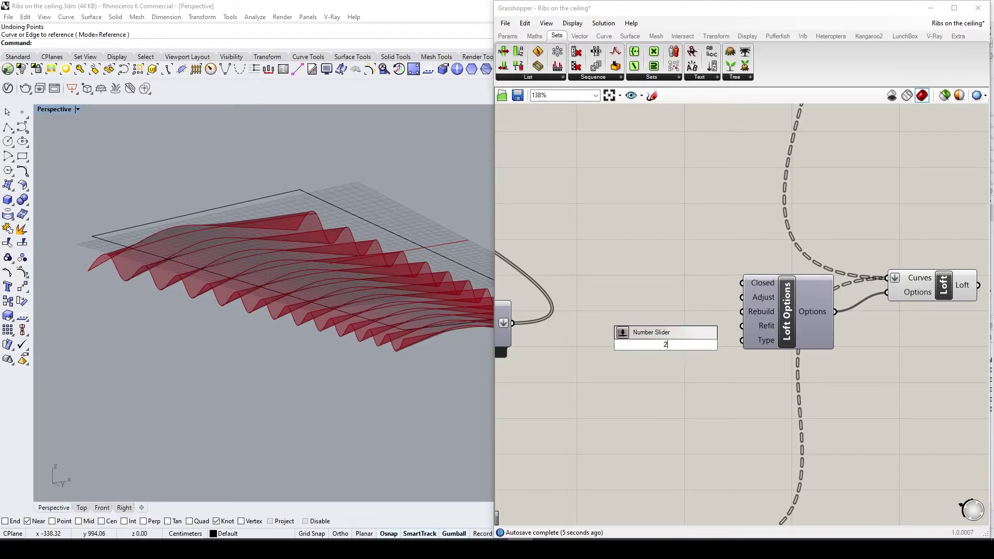
key(Return)
drag(707, 349, 741, 311)
click(706, 318)
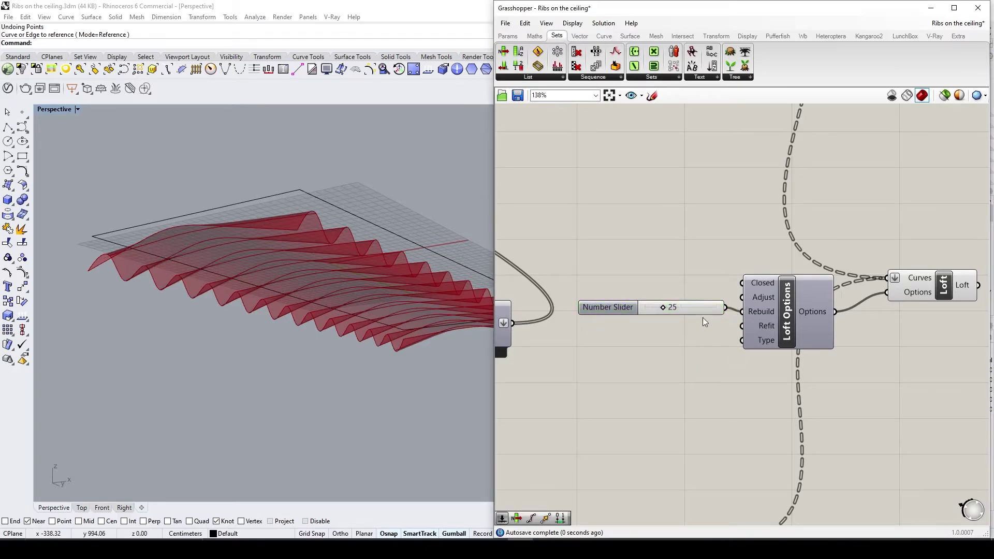
Set the Rebuild slider to 20 and inspect the highlighted Loft surface in the perspective view
scroll(706, 318, up, 3)
mouse_move(579, 303)
mouse_down()
mouse_move(594, 302)
mouse_move(551, 305)
mouse_move(573, 303)
mouse_up()
scroll(573, 302, down, 3)
click(760, 299)
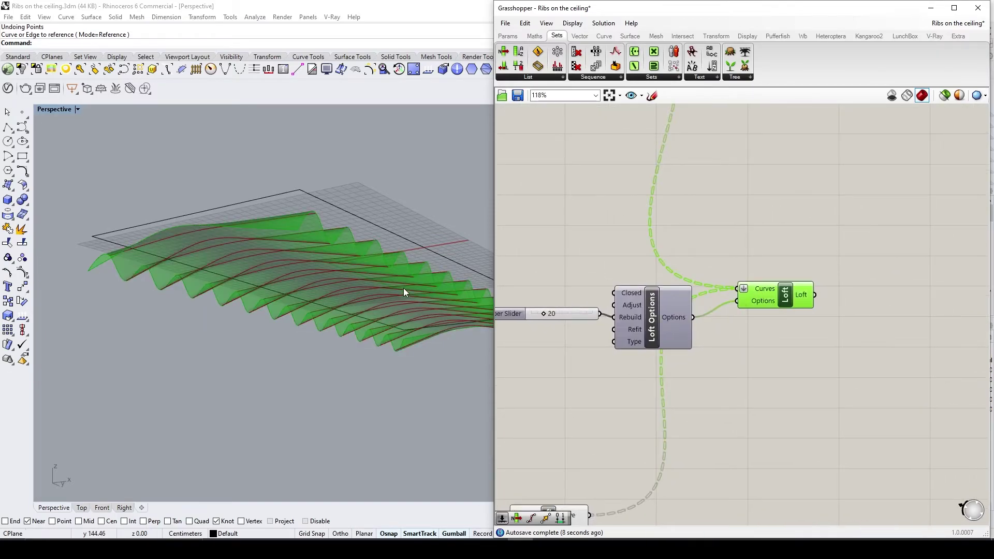
right_drag(249, 288, 281, 270)
click(769, 368)
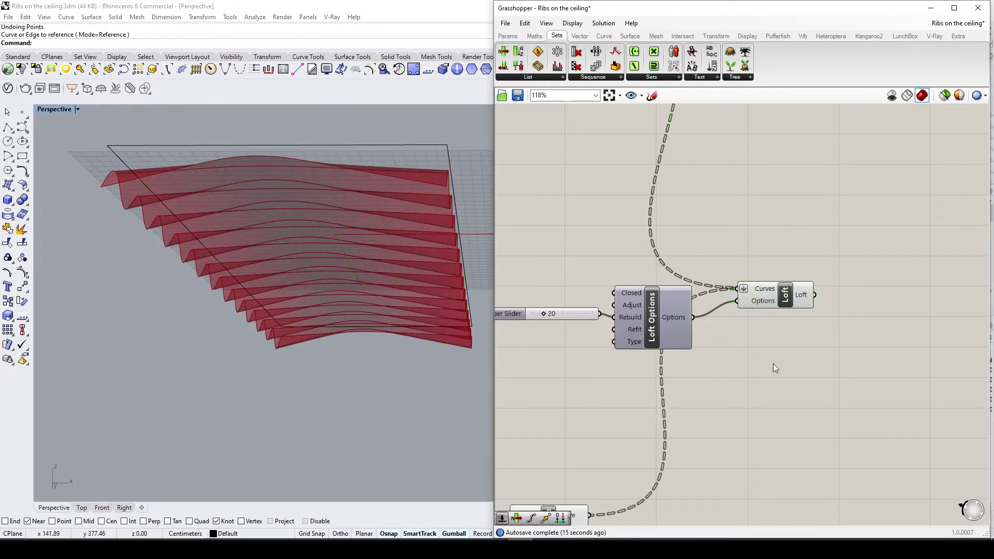
Try the Shaded display mode, switch the perspective viewport to Rendered, and view the ribbed surface
click(77, 110)
click(67, 148)
click(75, 111)
click(75, 160)
right_drag(451, 323, 331, 279)
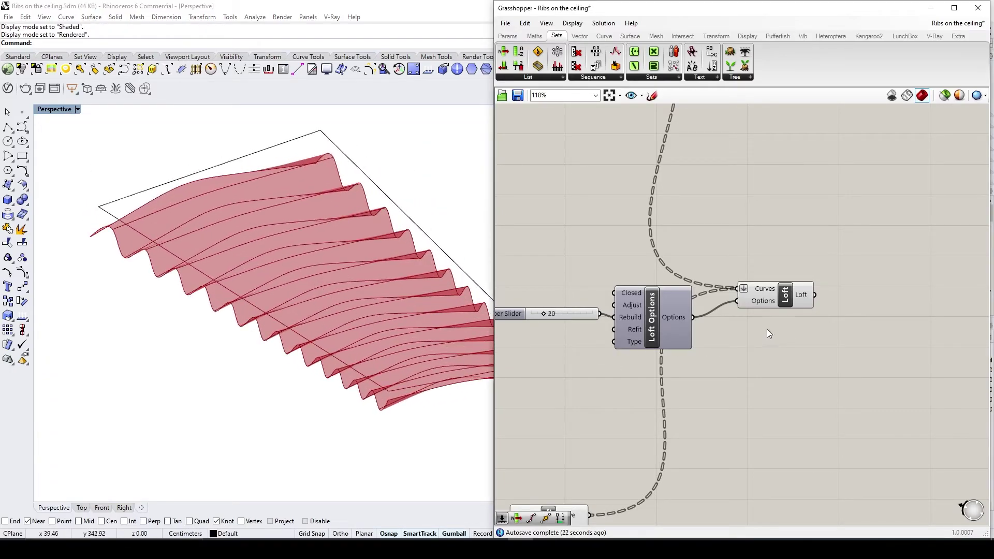
Bake the Loft surface to the Default layer with grouping enabled
drag(772, 298, 784, 307)
right_click(796, 305)
click(815, 346)
click(791, 406)
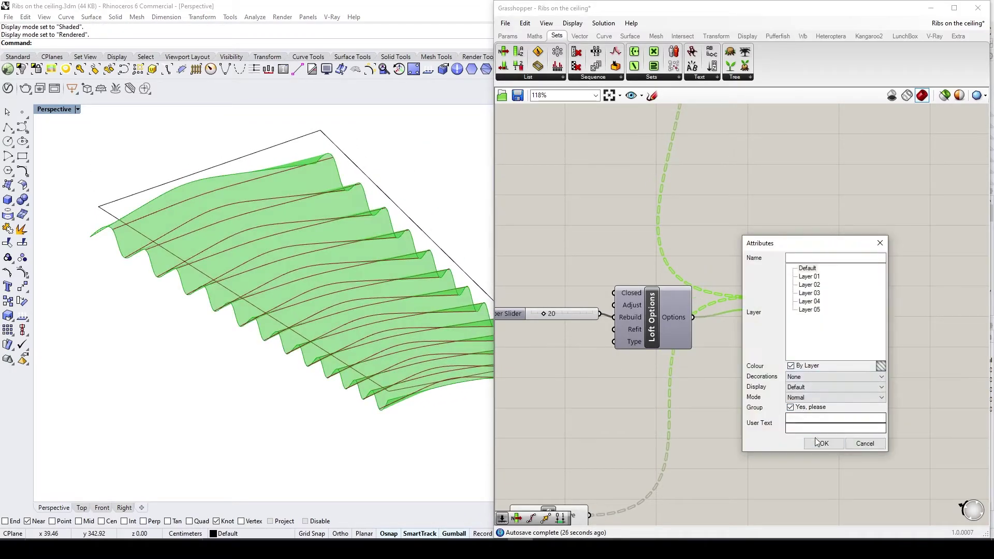
click(821, 443)
click(797, 375)
Turn off the Loft preview and inspect the baked surface in the perspective view
click(787, 305)
right_click(796, 266)
click(817, 283)
click(396, 333)
right_drag(398, 336, 421, 290)
Delete the baked surface and turn the Loft preview back on
click(344, 408)
click(422, 294)
key(Delete)
click(798, 306)
right_click(798, 305)
click(816, 327)
click(819, 348)
Set both number sliders feeding the lower pair of Construct Domain components to 5
scroll(817, 352, down, 5)
right_drag(730, 405, 952, 297)
scroll(684, 404, up, 10)
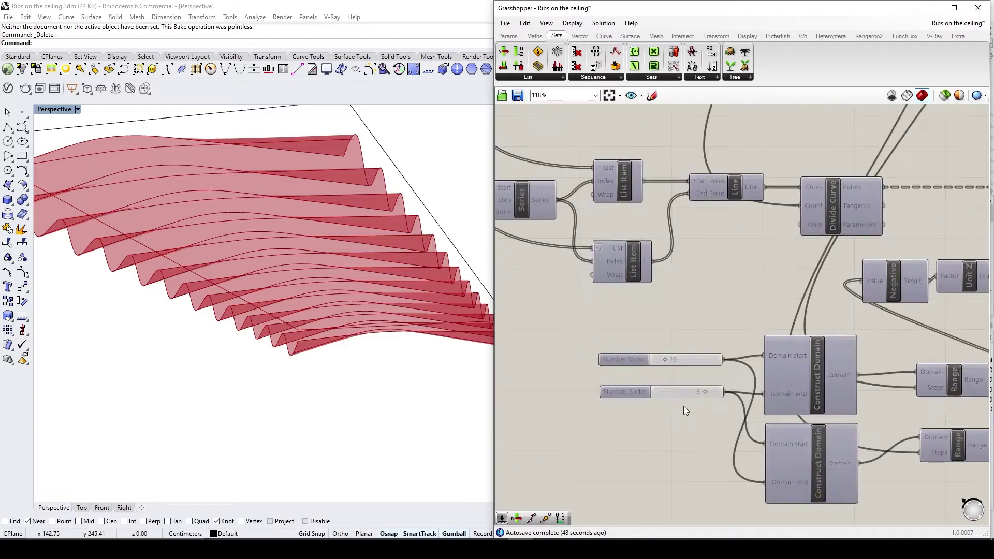
drag(718, 394, 673, 393)
drag(614, 305, 572, 310)
drag(597, 309, 599, 310)
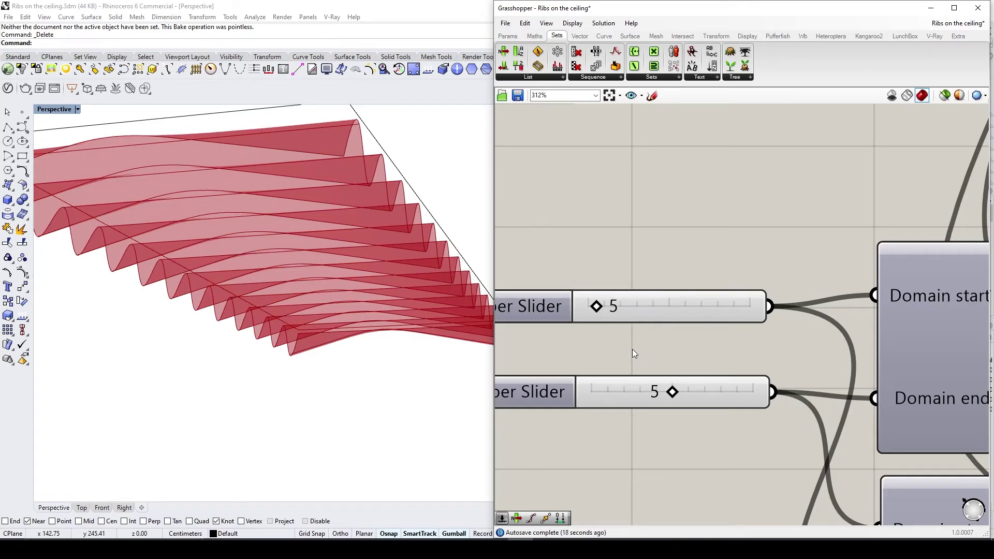
Spread the two lower domain sliders apart and shift both Construct Domain components to make their wiring readable
scroll(645, 355, down, 5)
right_drag(671, 373, 715, 315)
drag(642, 309, 609, 392)
right_drag(638, 294, 717, 301)
drag(714, 276, 593, 275)
scroll(676, 314, down, 3)
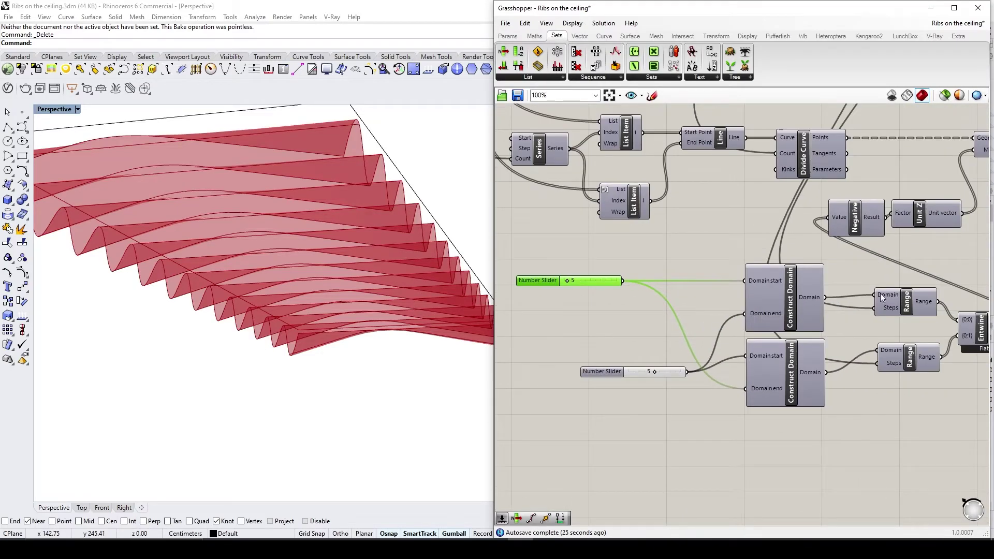
right_drag(871, 327, 850, 325)
drag(775, 314, 727, 313)
drag(768, 363, 719, 362)
right_drag(879, 317, 799, 311)
Move the two lower Range components nearer their Construct Domain components and examine the Range and Domain outputs
scroll(799, 312, up, 2)
drag(835, 290, 749, 285)
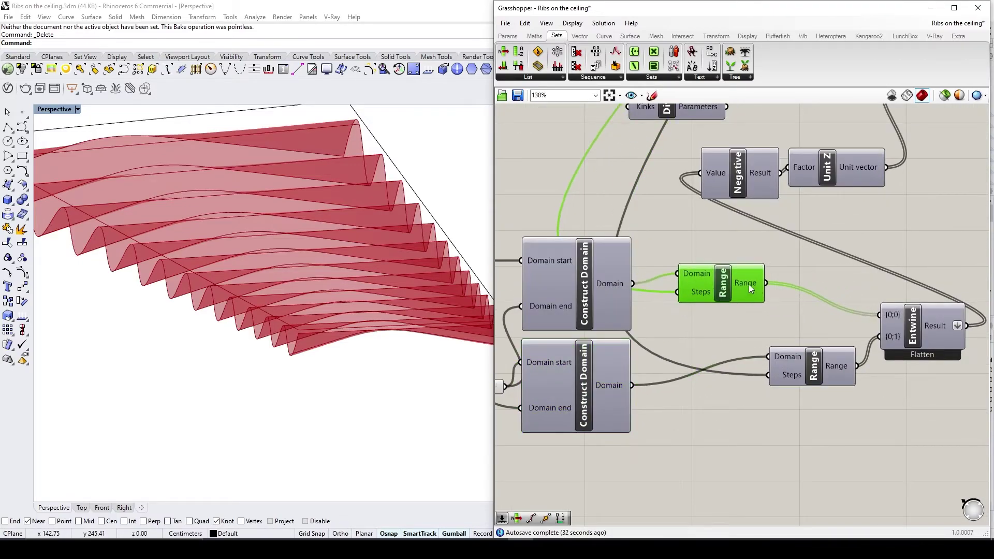
mouse_move(748, 284)
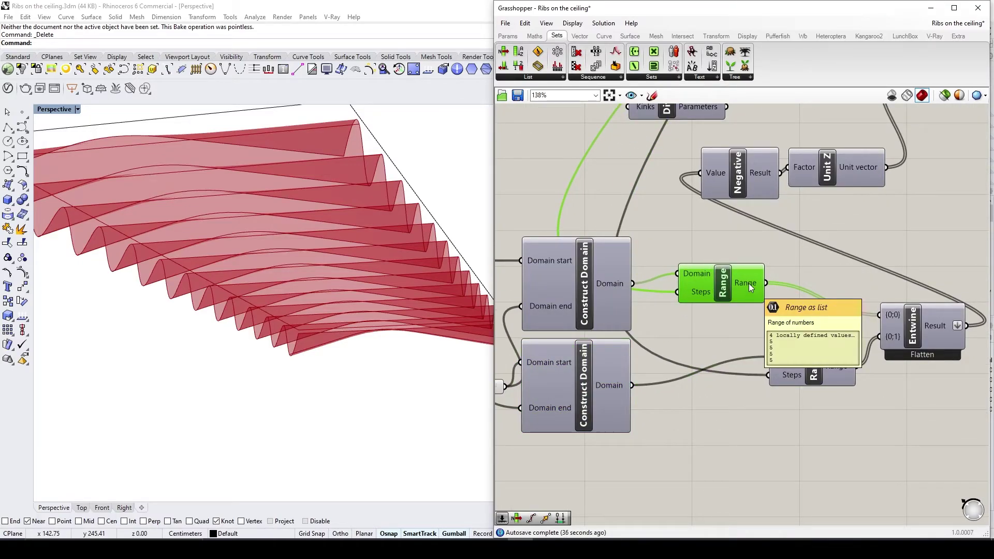
drag(841, 366, 753, 368)
mouse_move(753, 368)
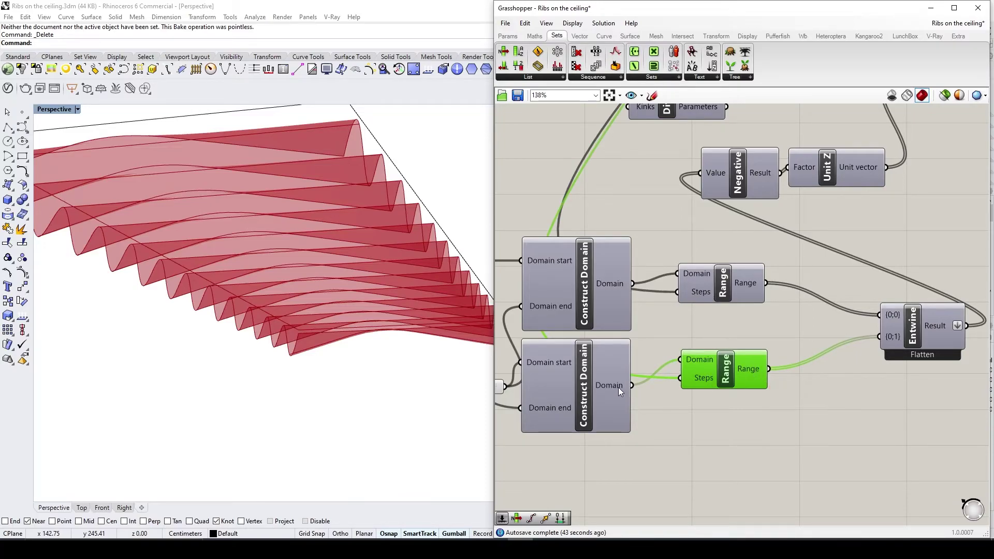
mouse_move(618, 386)
right_drag(606, 325, 749, 327)
drag(629, 393, 551, 379)
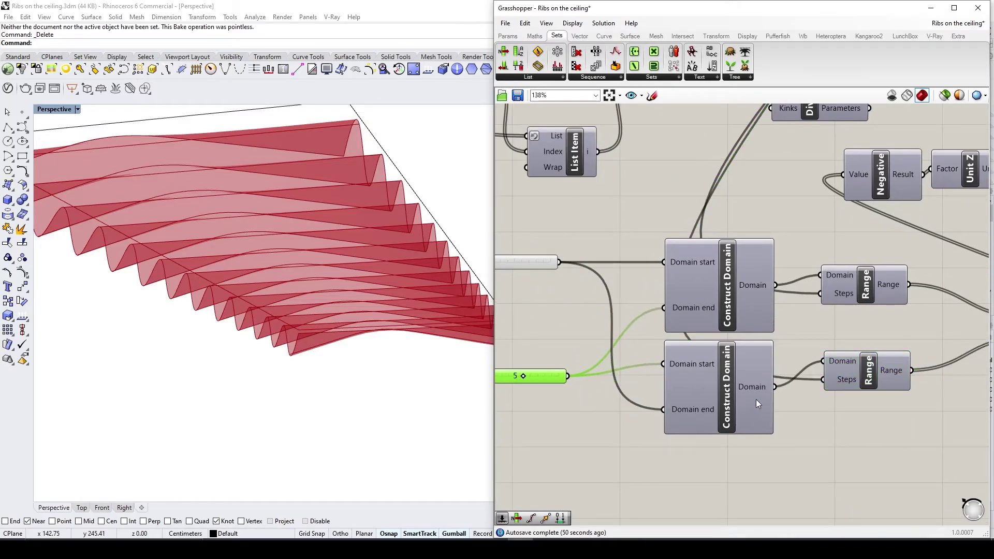
Set the two sliders of the lower Construct Domain pair to 14 for the first and 1 for the second
right_drag(634, 355, 755, 365)
mouse_move(604, 272)
mouse_down()
mouse_move(623, 272)
mouse_move(608, 272)
mouse_up()
drag(645, 385, 616, 386)
drag(608, 272, 612, 272)
Slightly raise the first slider feeding the upper pair of Construct Domain components
scroll(625, 234, down, 5)
scroll(684, 271, up, 6)
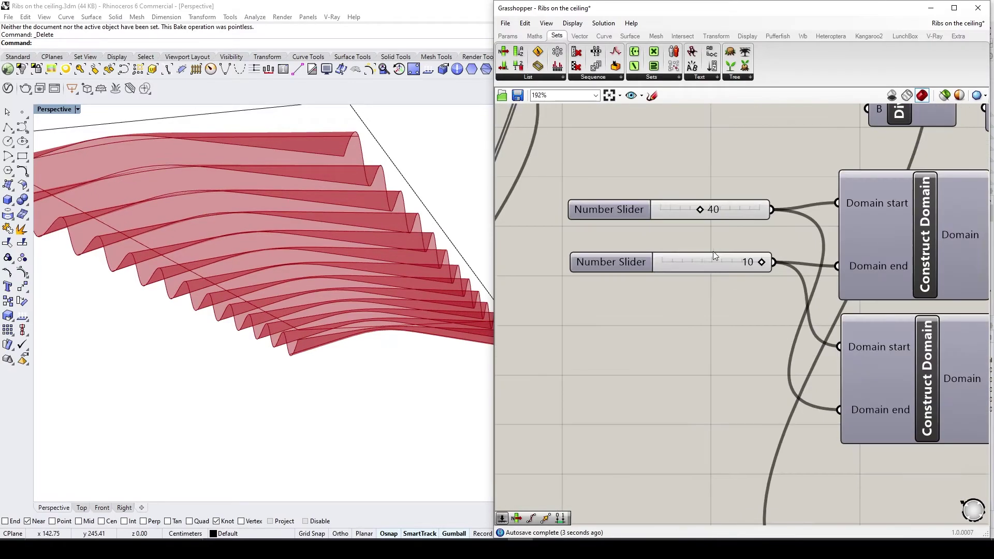
drag(700, 211, 704, 211)
Add a Jitter component below the Entwine component in the lower rib group
scroll(684, 318, down, 6)
right_drag(743, 370, 670, 250)
right_drag(690, 318, 671, 289)
scroll(766, 342, up, 3)
click(769, 342)
click(688, 382)
scroll(687, 382, up, 2)
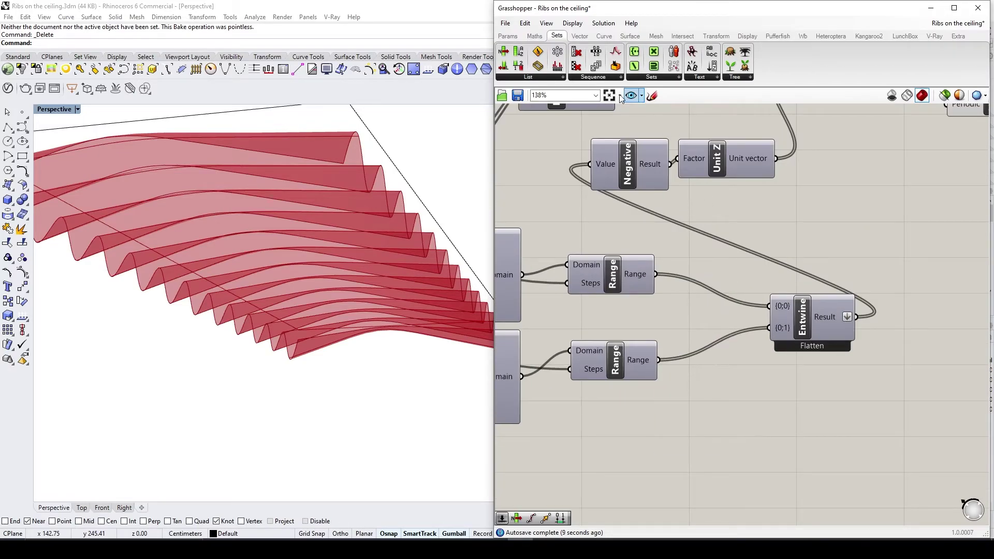
click(548, 76)
click(585, 78)
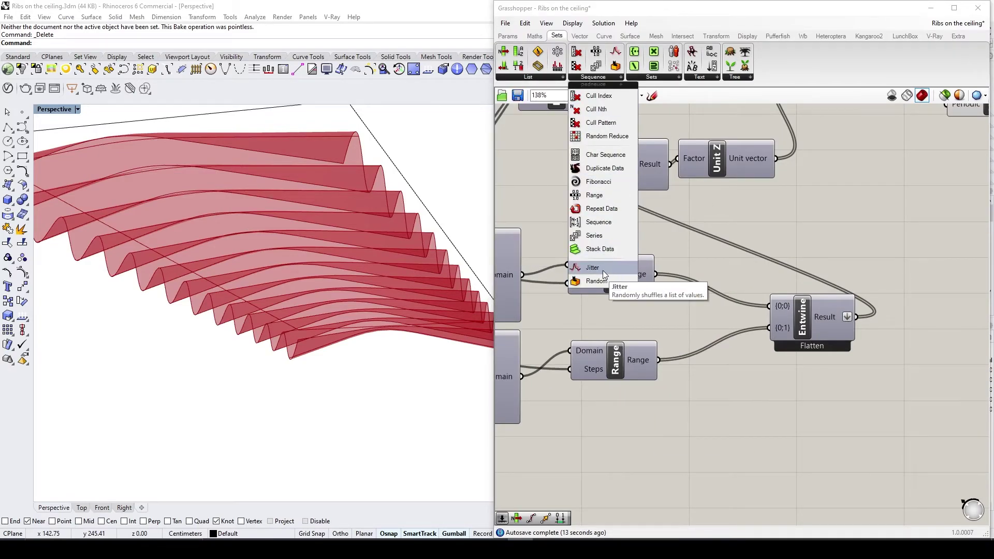
drag(602, 270, 719, 429)
Connect the first lower Range output to Jitter's List input and compare the shuffled values with the original range
click(653, 274)
drag(655, 274, 706, 397)
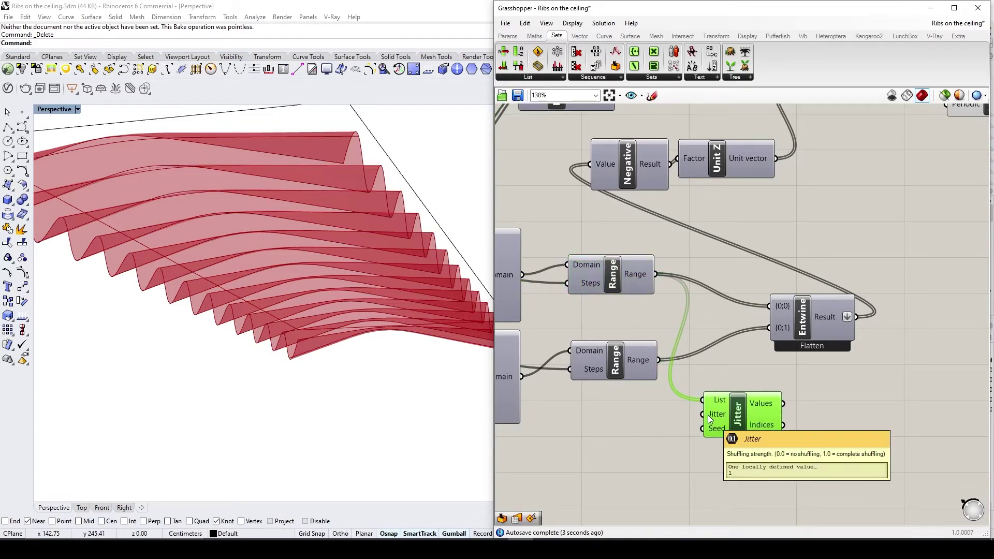
mouse_move(769, 411)
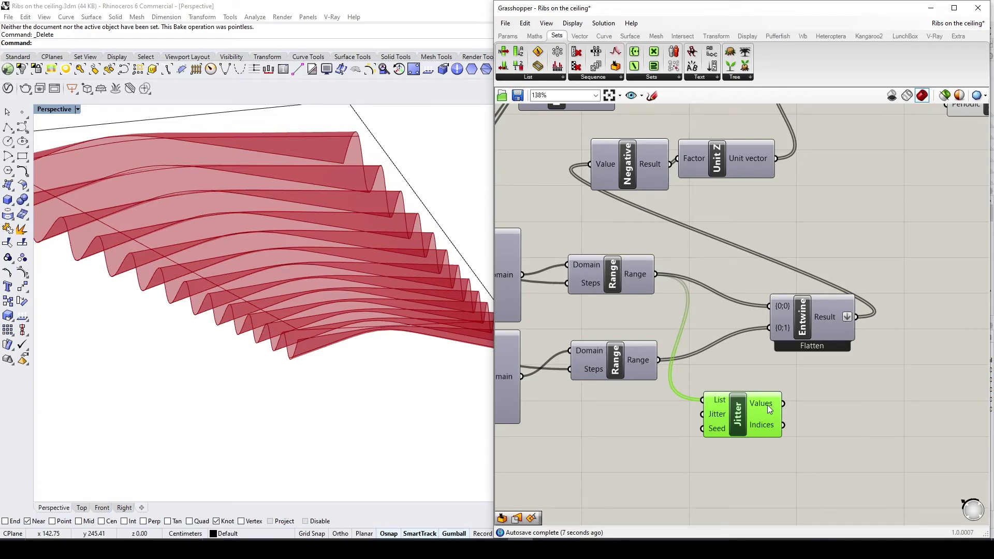
mouse_move(638, 275)
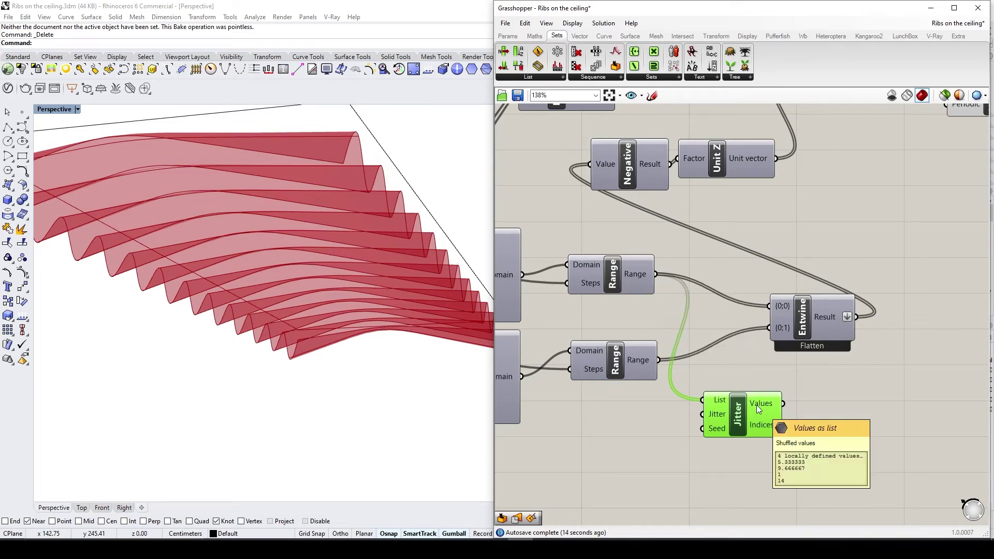
Add a number slider of 25 for Jitter's Seed and route Jitter's Values into Entwine's {0;0} input
double_click(620, 436)
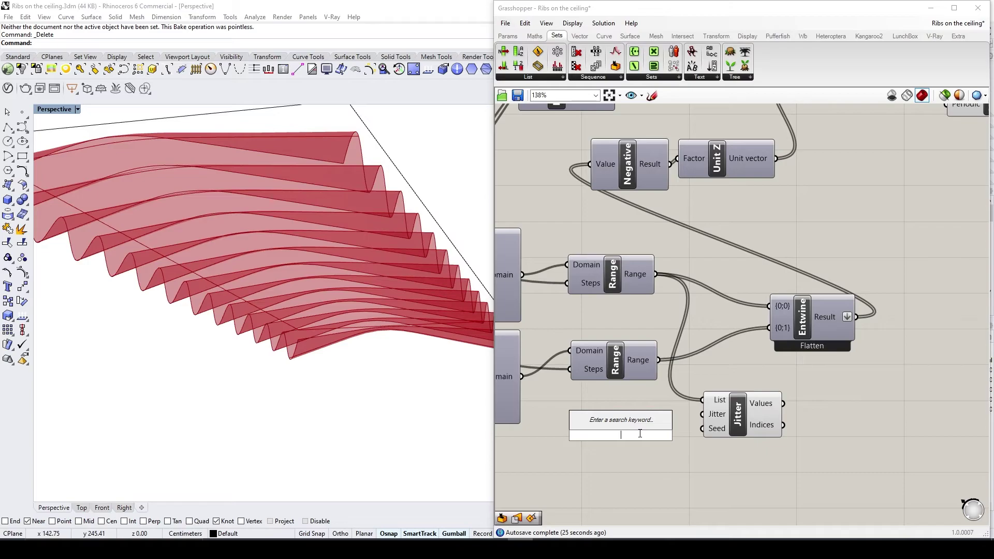
text(25)
key(Return)
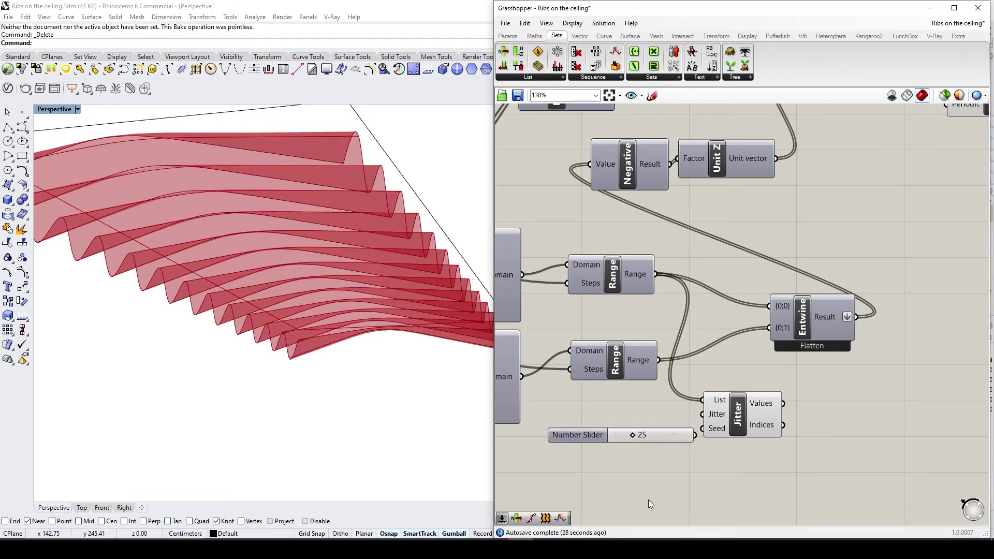
drag(696, 435, 703, 429)
drag(752, 415, 769, 307)
right_drag(809, 428, 808, 392)
Duplicate the Jitter component, feed its List from the second lower Range, and connect its Values to Entwine's {0;1} input
mouse_move(754, 395)
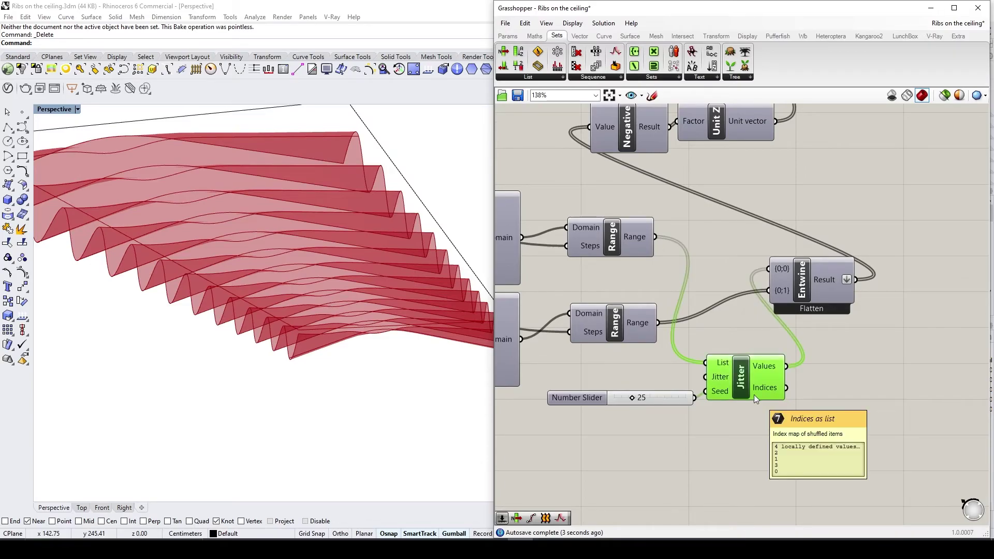
alt+drag(754, 395, 758, 453)
drag(658, 323, 710, 421)
drag(790, 424, 767, 290)
Examine the jittered surface in the perspective view and highlight the lower Nurbs Curve ribs
right_drag(343, 318, 488, 331)
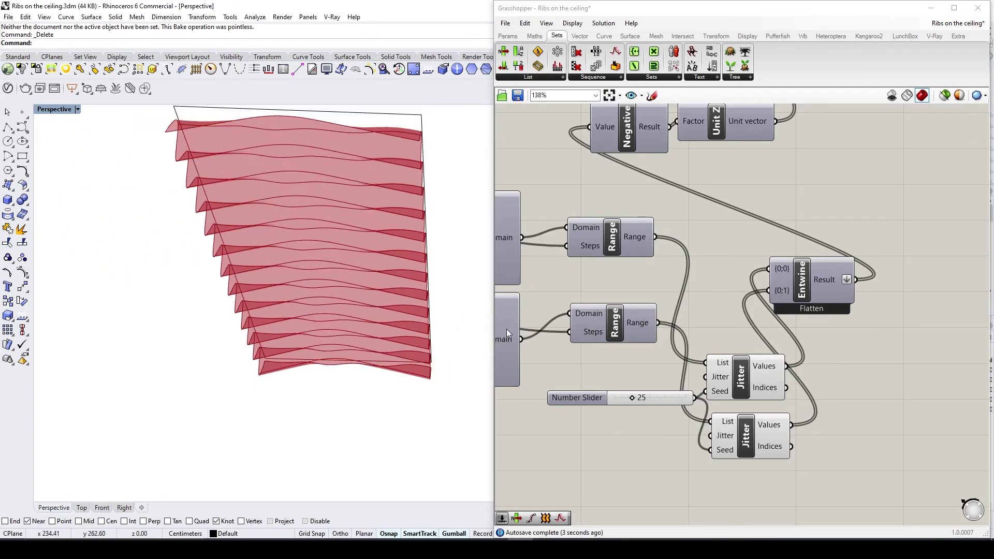
right_drag(375, 323, 340, 414)
right_drag(266, 344, 347, 320)
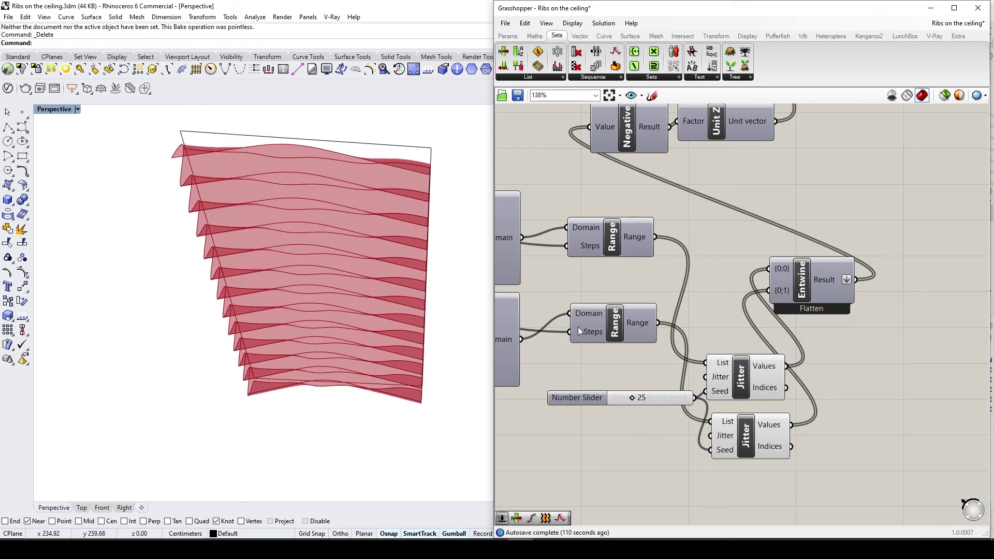
scroll(574, 398, down, 2)
click(725, 383)
click(742, 430)
right_drag(810, 335, 728, 408)
click(728, 408)
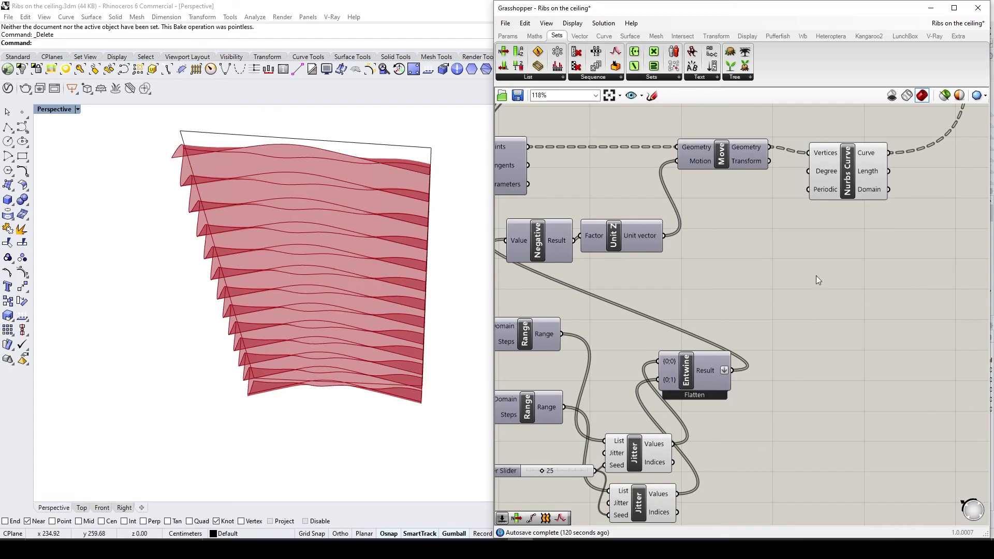
click(847, 171)
Set the Seed slider shared by both Jitter components to 33
right_drag(806, 371, 772, 330)
scroll(770, 380, up, 1)
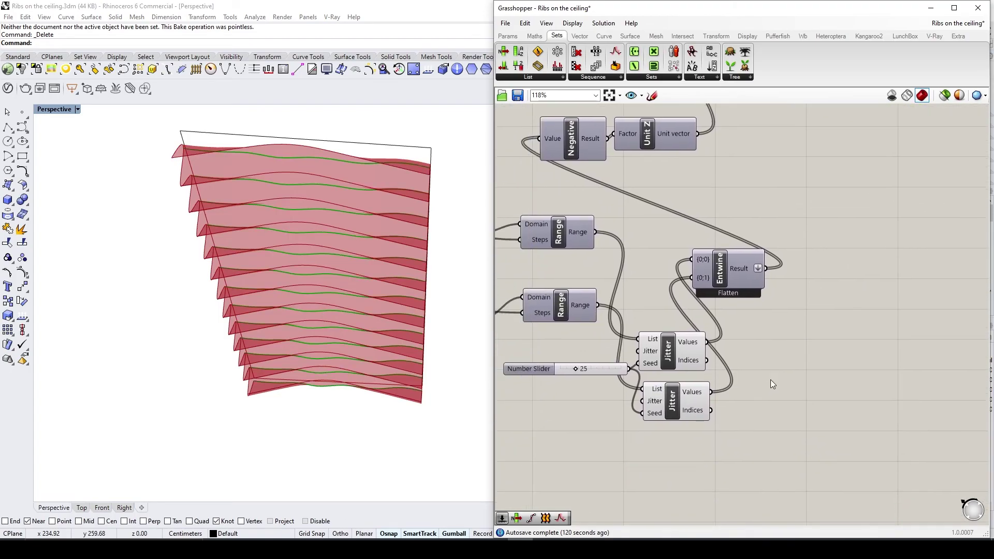
scroll(589, 364, up, 2)
drag(551, 372, 559, 371)
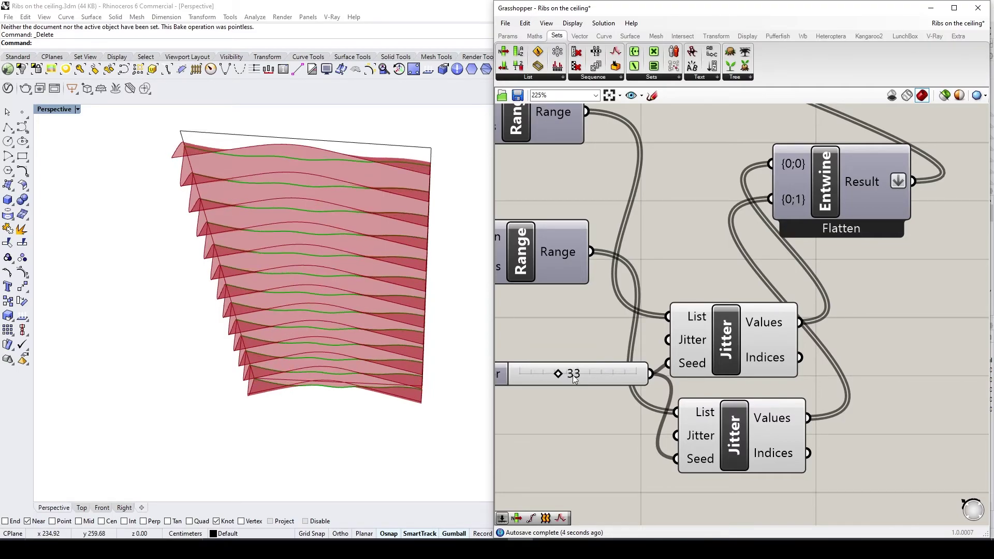
Bake the updated Loft surface into the Rhino document
scroll(588, 380, down, 5)
right_drag(852, 170, 688, 390)
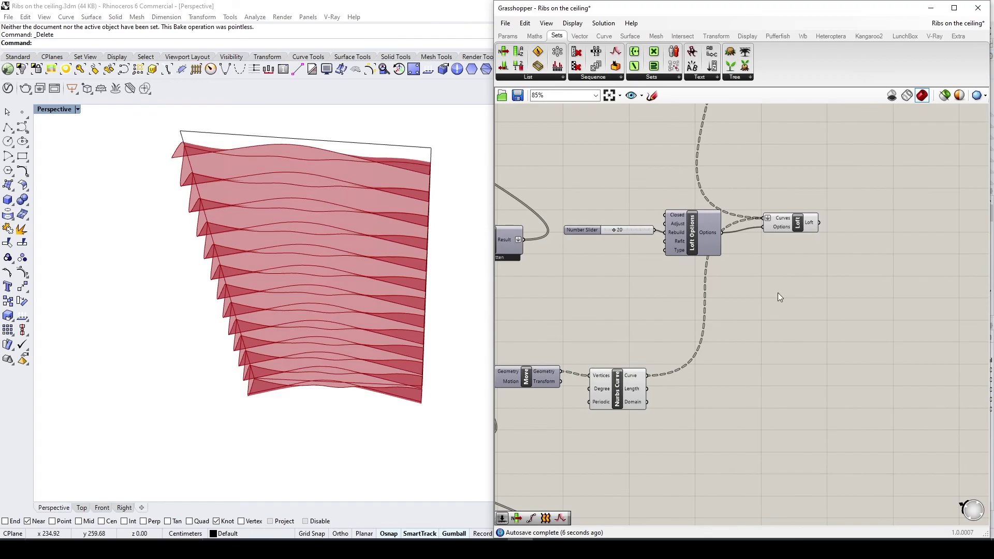
click(796, 222)
right_click(797, 224)
click(823, 265)
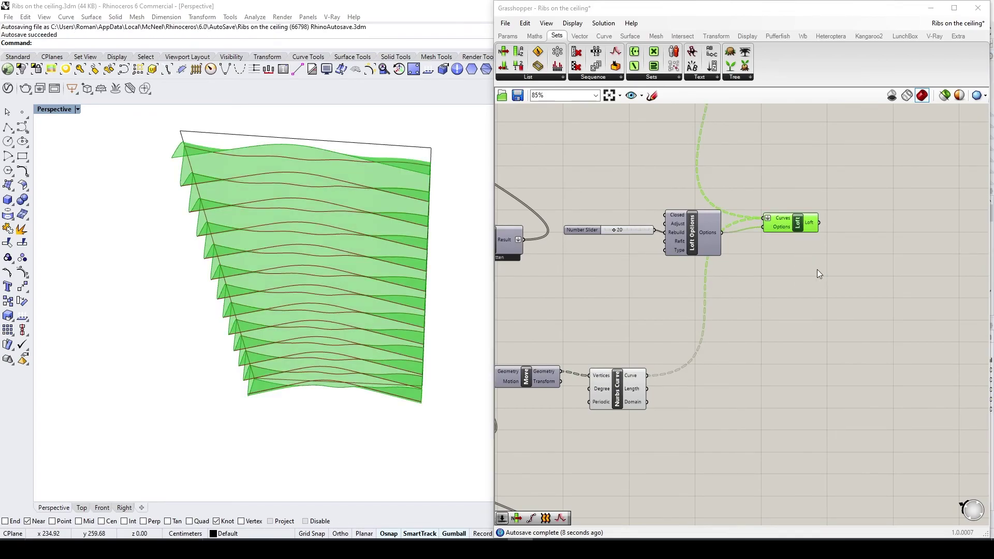
click(826, 365)
click(803, 383)
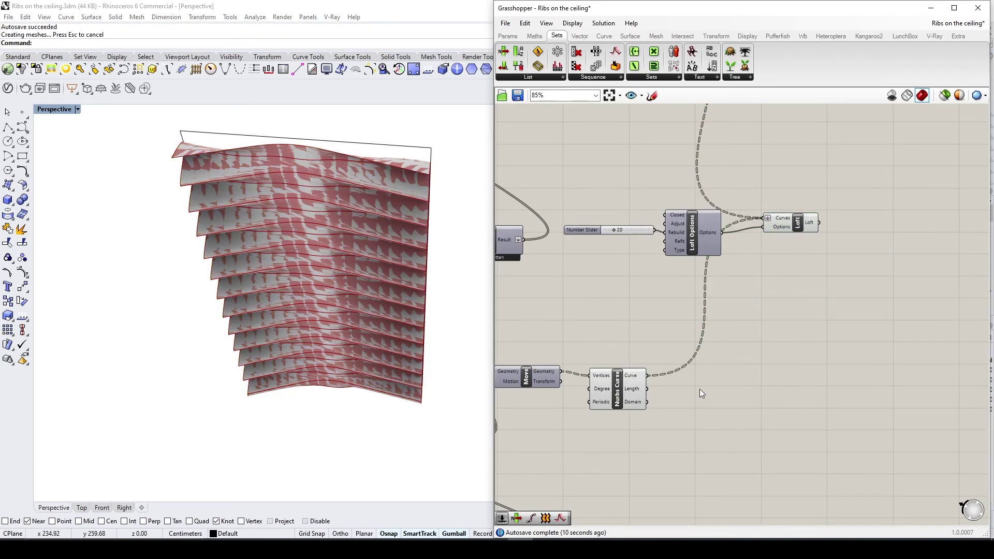
Turn off the preview of the Loft, Loft Options and lower Nurbs Curve components
scroll(707, 387, down, 4)
drag(821, 257, 740, 380)
right_click(781, 336)
click(801, 353)
click(726, 334)
Inspect the baked ribbed ceiling surface from several angles and distances in the perspective view
mouse_move(461, 315)
right_down()
mouse_move(366, 280)
mouse_move(396, 279)
mouse_move(449, 327)
right_up()
click(371, 261)
click(451, 333)
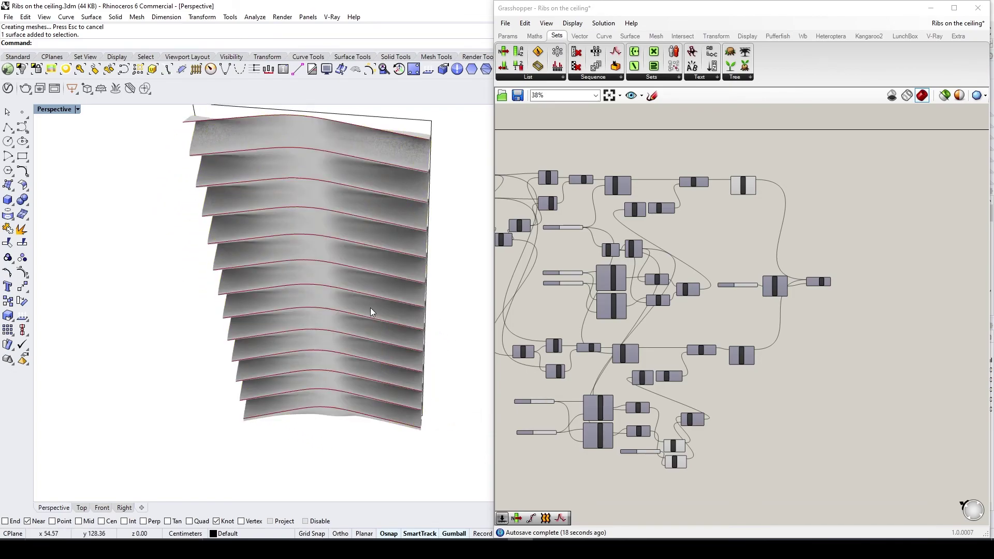
right_drag(383, 300, 320, 279)
scroll(372, 288, up, 2)
scroll(372, 289, down, 2)
shift+right_drag(397, 335, 348, 305)
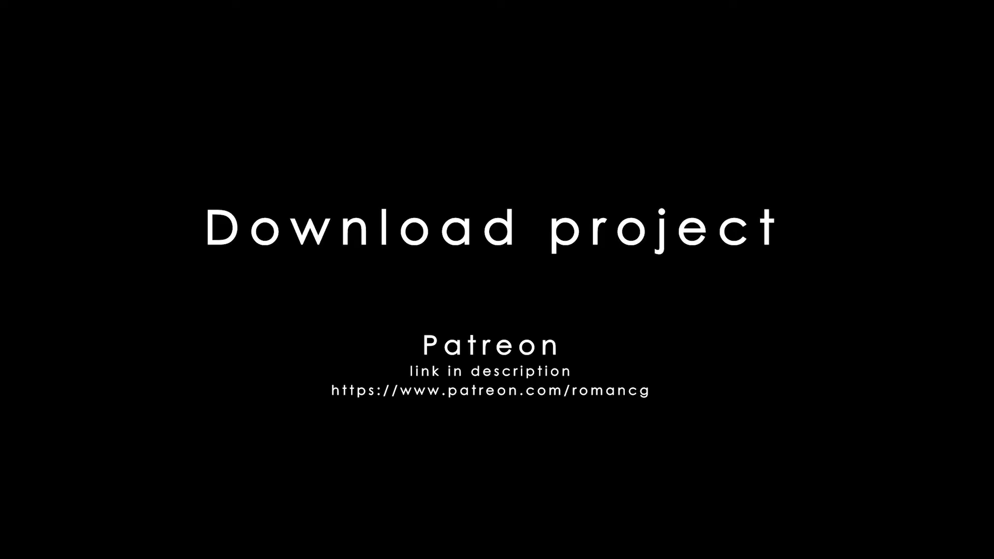